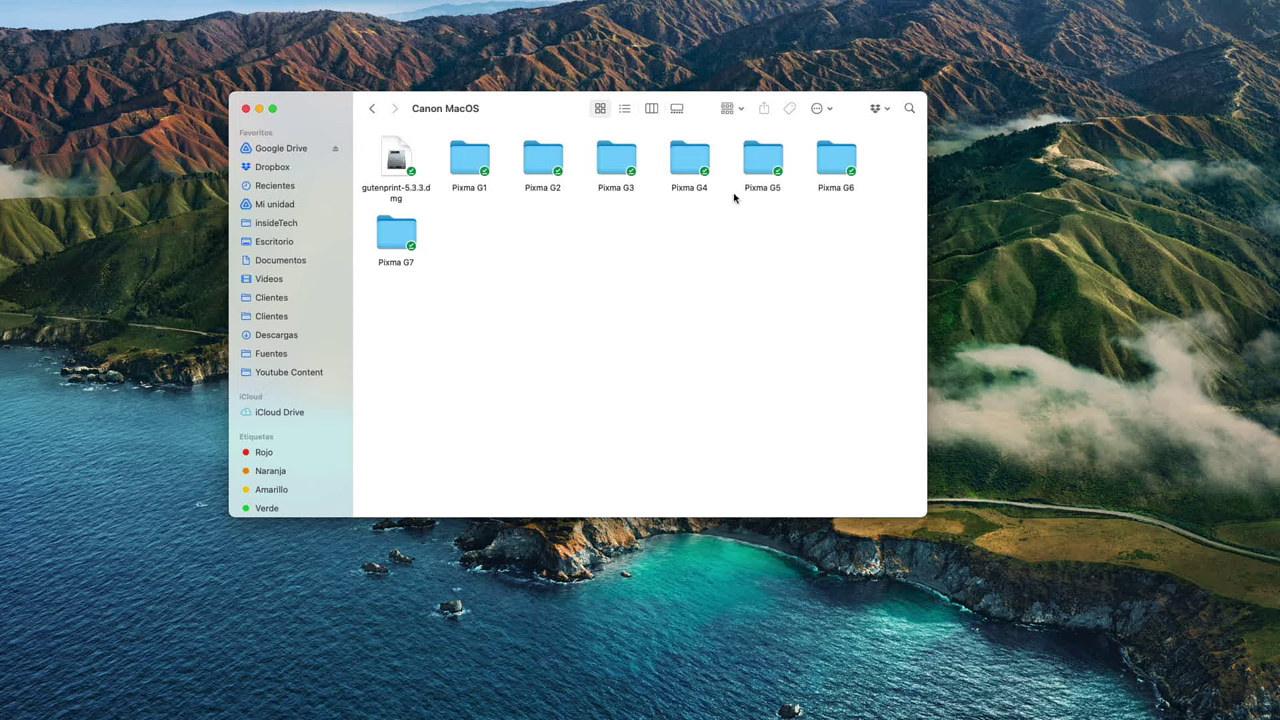
Step: Open the mac-g7000-1_1-mcd.dmg disk image from the Pixma G7 folder and move its CANON_IJ window to the middle of the desktop
double_click(617, 190)
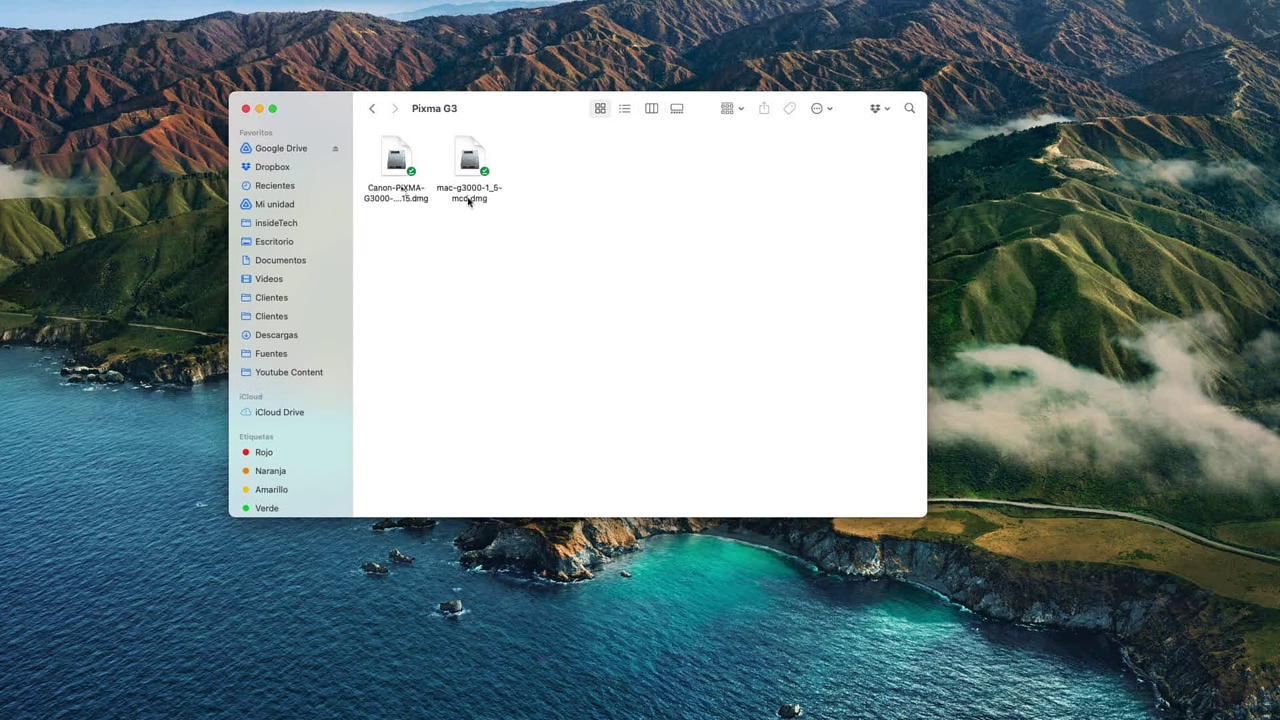
left_click(370, 111)
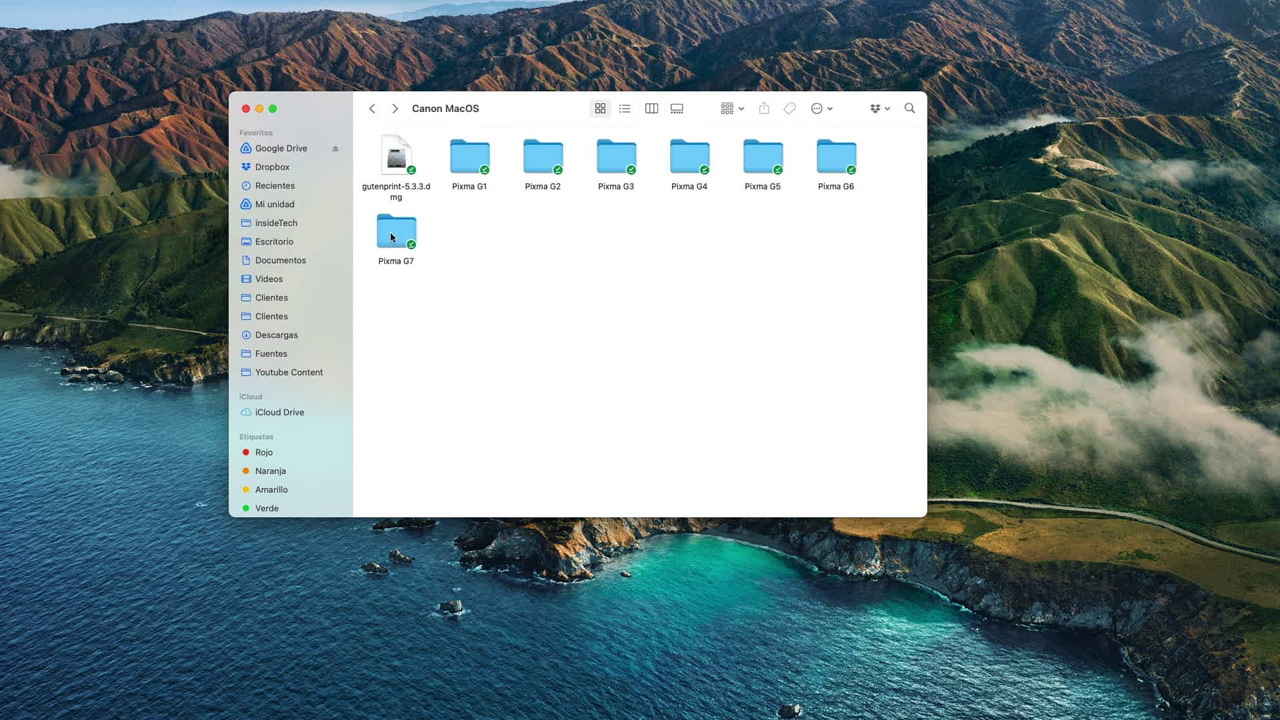
double_click(391, 237)
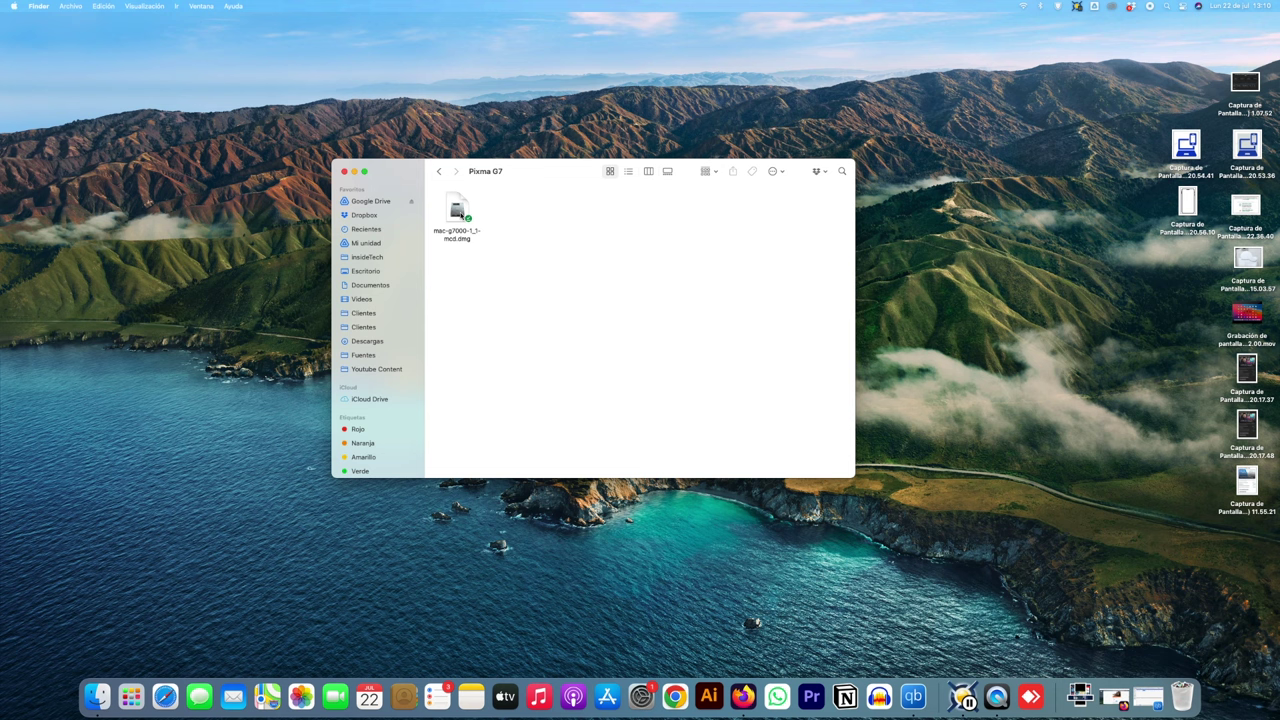
left_click(460, 212)
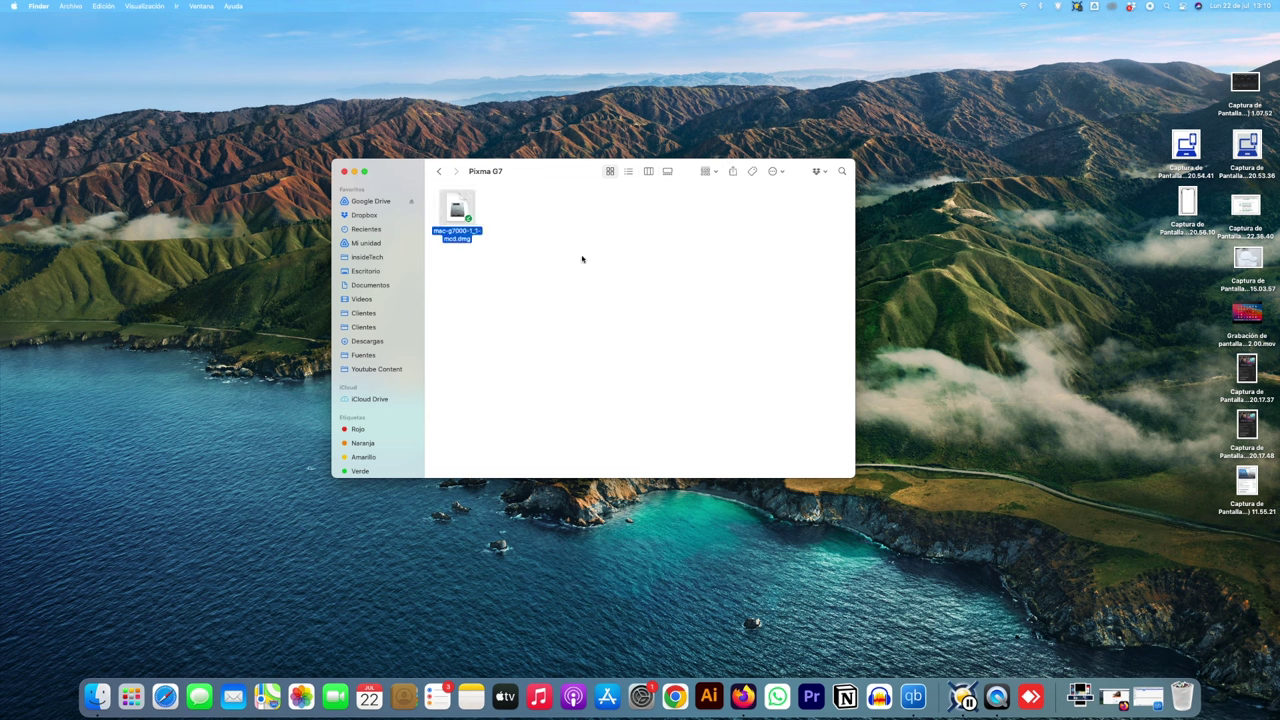
left_click_drag(1111, 277, 681, 291)
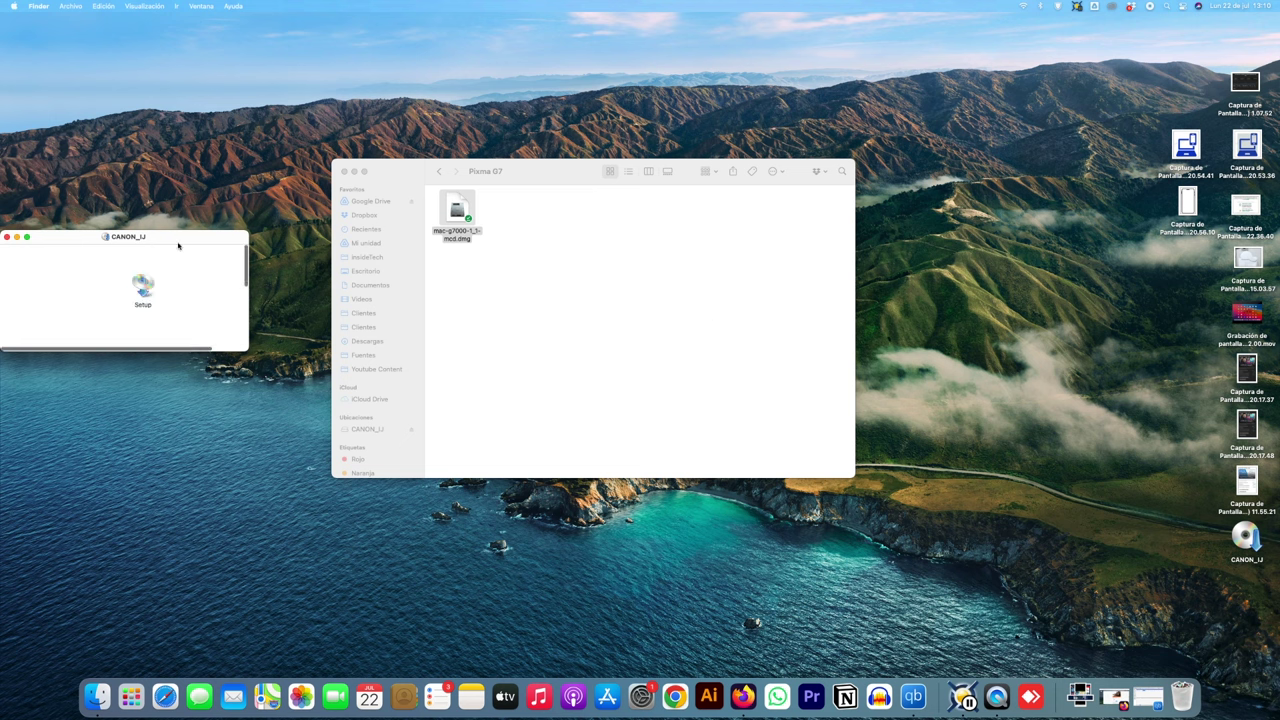
left_click_drag(183, 243, 629, 309)
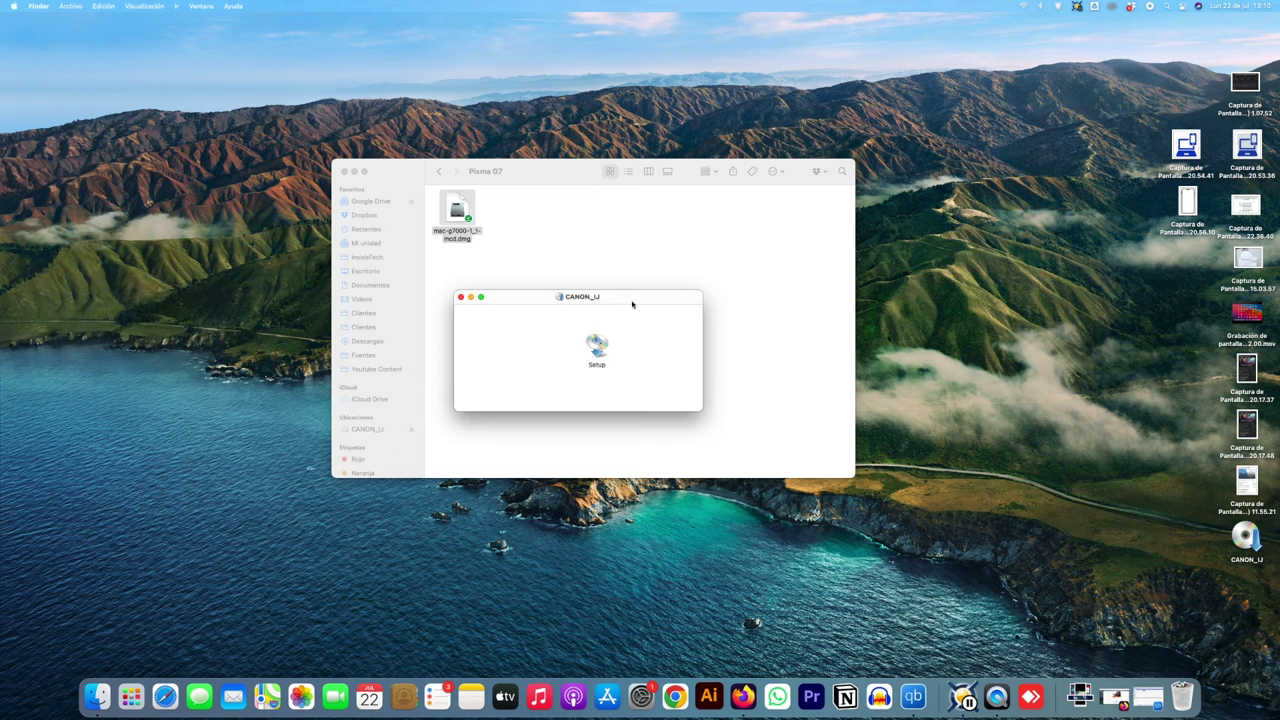
Step: Launch Setup from the CANON_IJ volume and authorise the helper tool installation with the account password
double_click(599, 347)
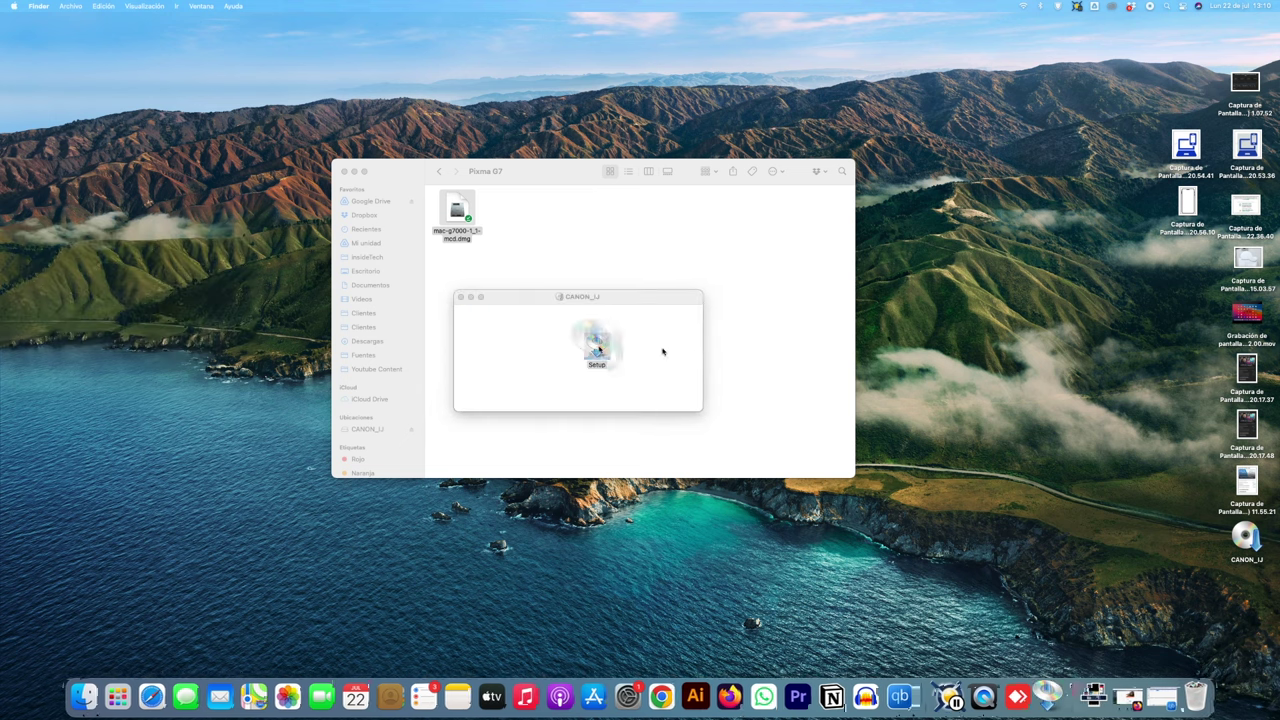
left_click(786, 480)
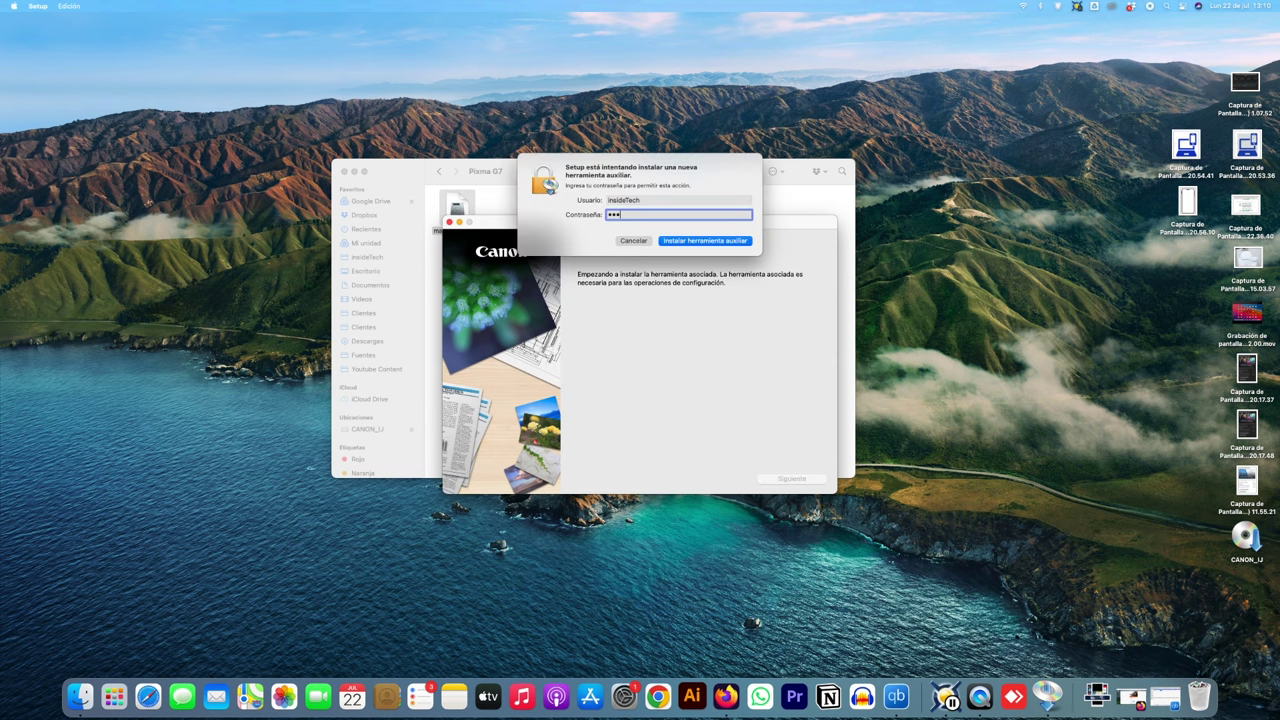
key("Return")
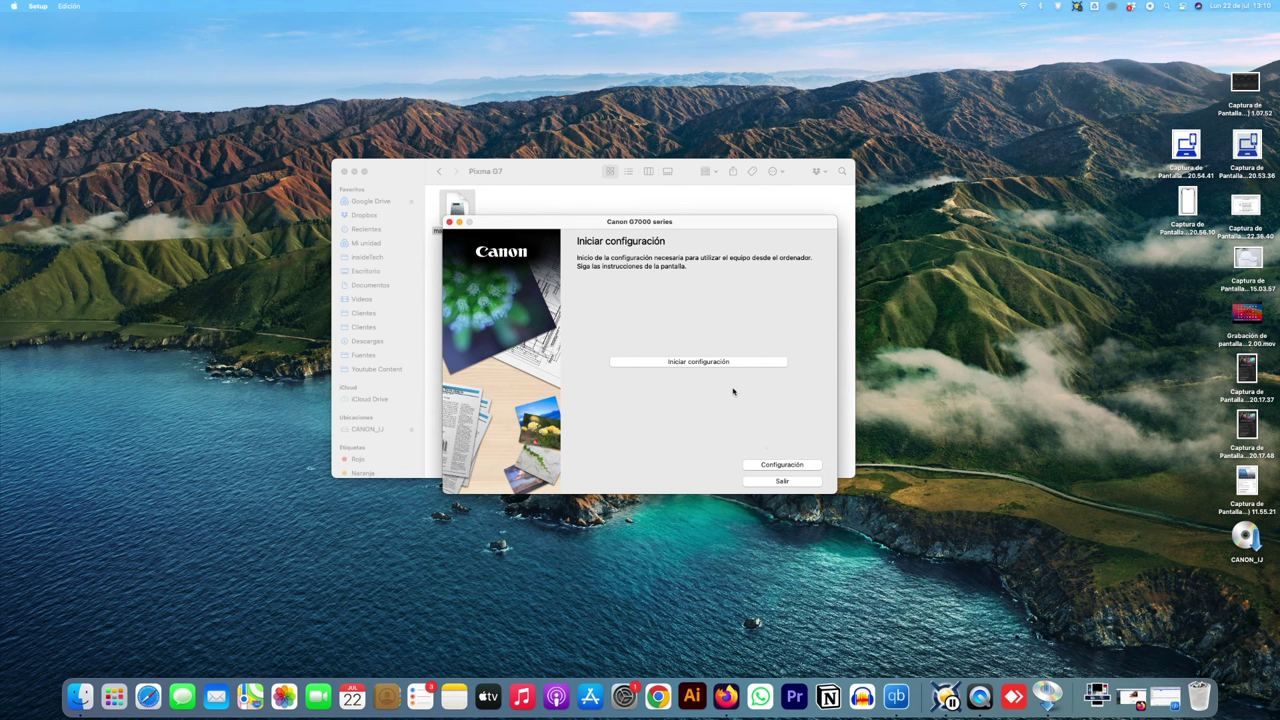
Step: Start the Canon G7000 series configuration and accept both the licence agreement and the product data-sharing terms
left_click(721, 362)
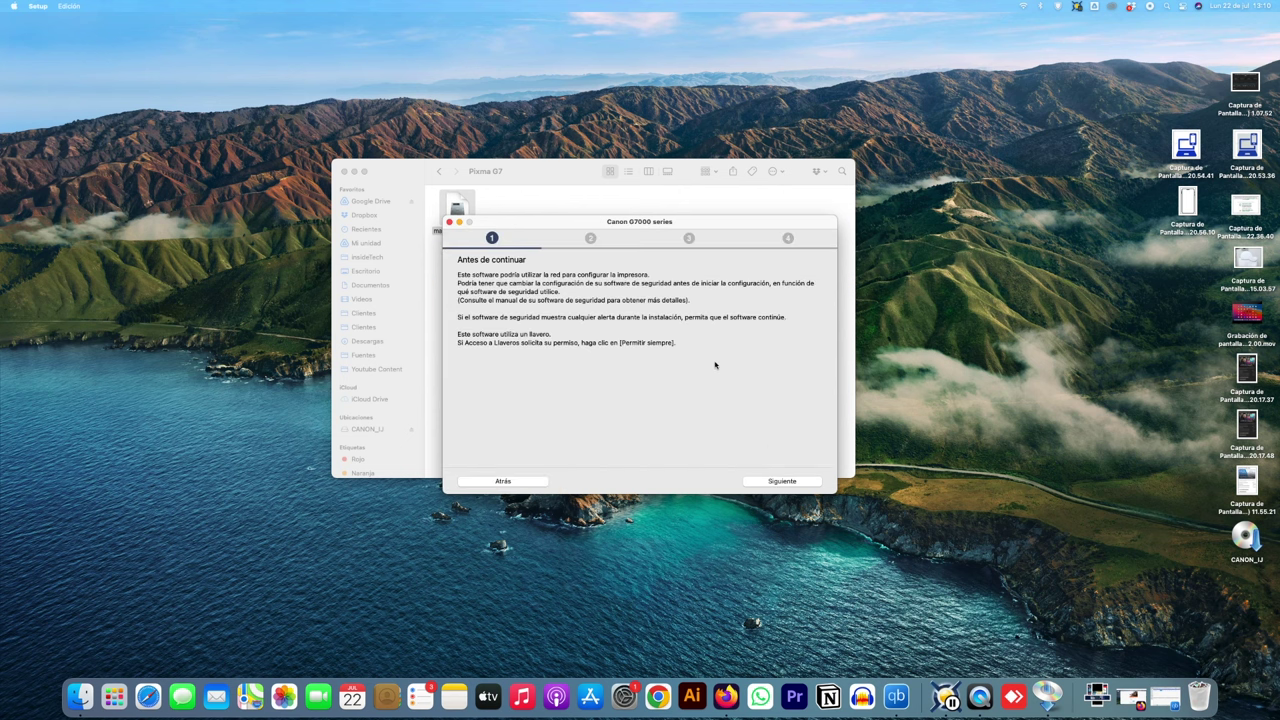
left_click(783, 481)
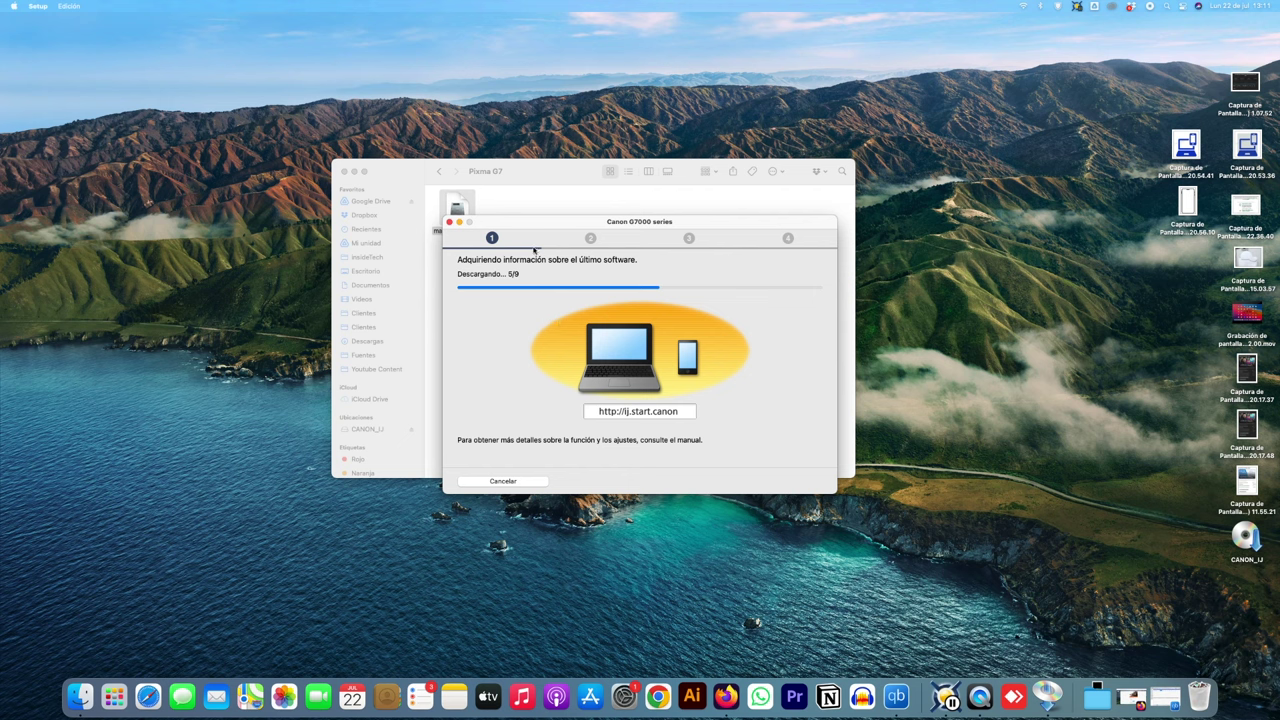
left_click(438, 171)
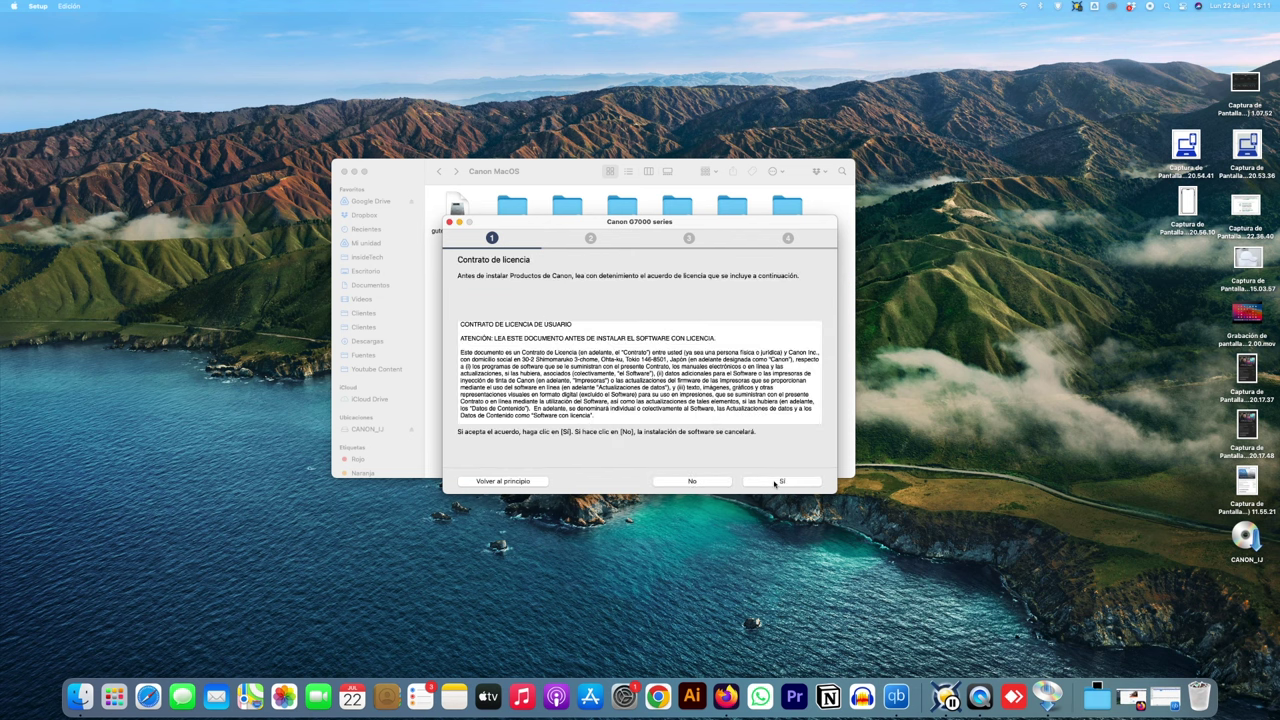
left_click(777, 482)
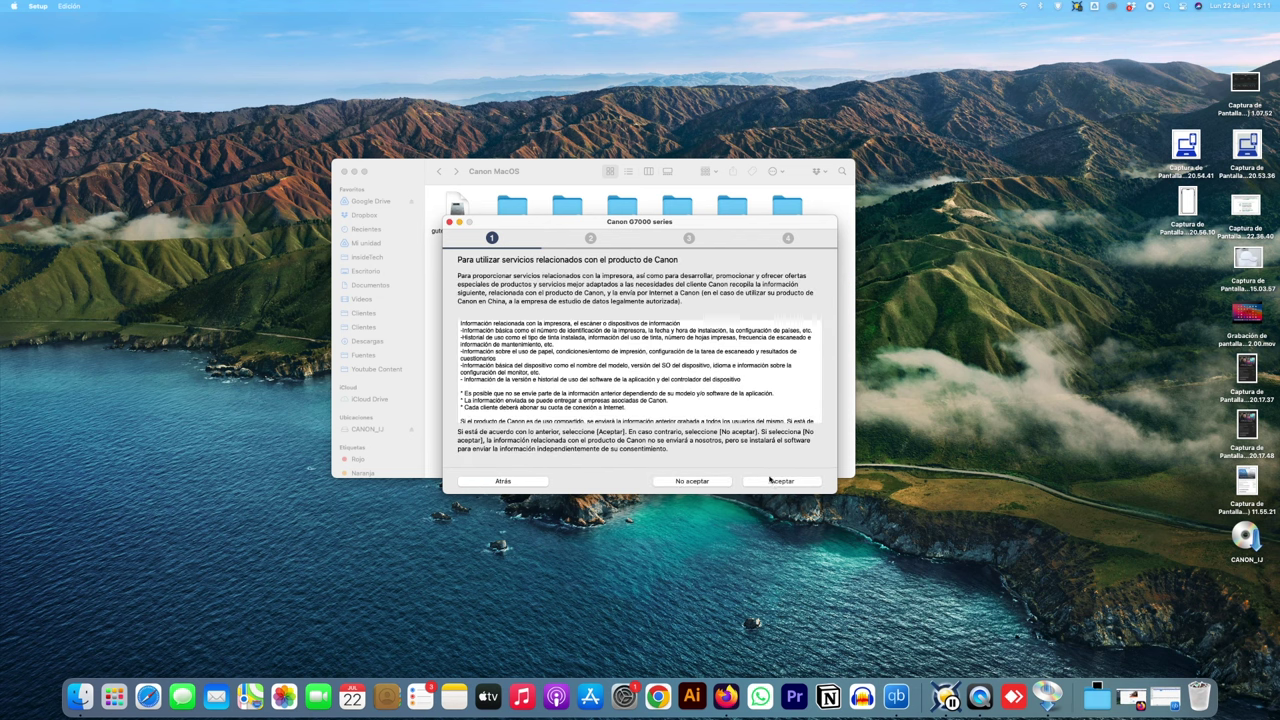
left_click(763, 479)
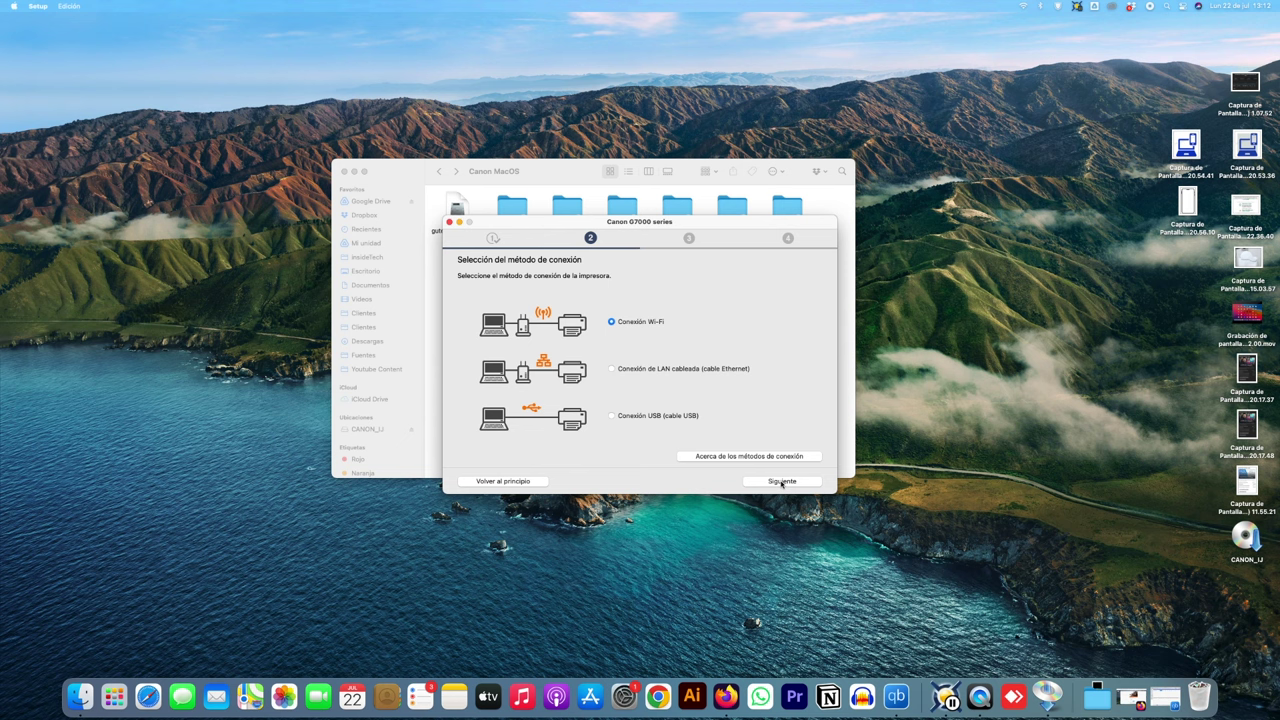
Step: Choose the Wi-Fi connection method, confirm connecting the printer to the detected wireless router and allow access to its keychain entry
left_click(780, 482)
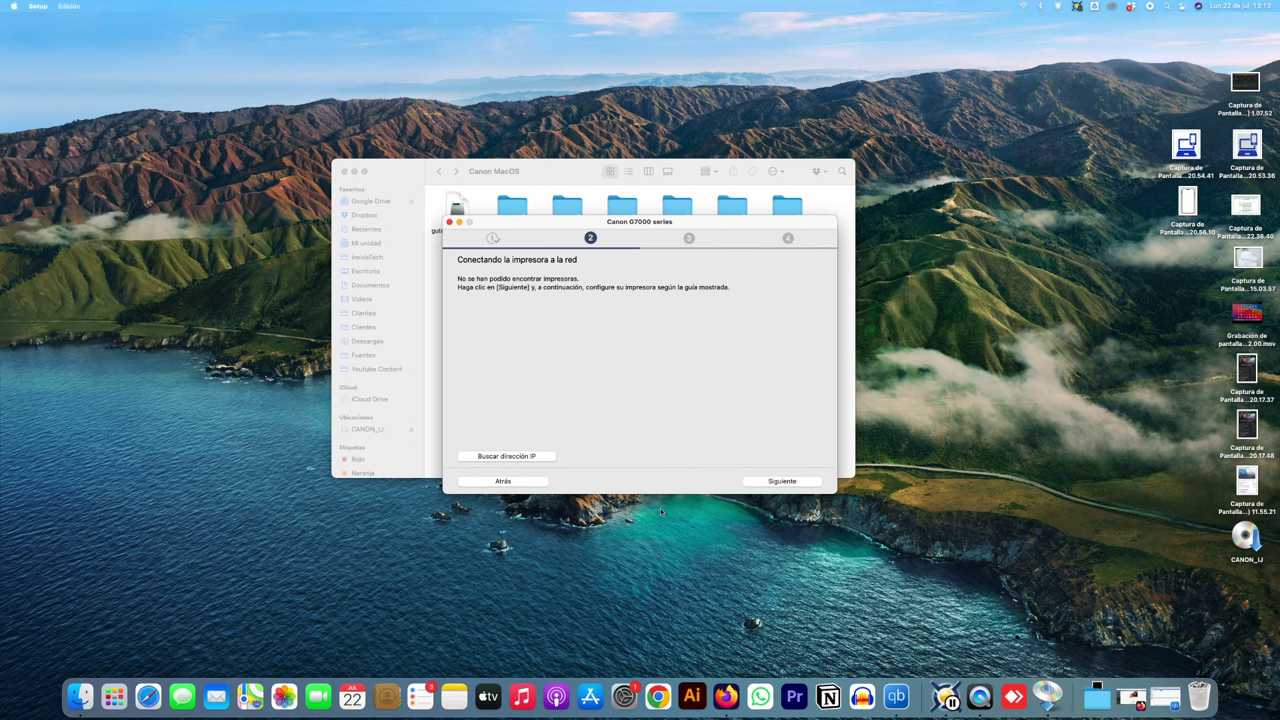
left_click(782, 481)
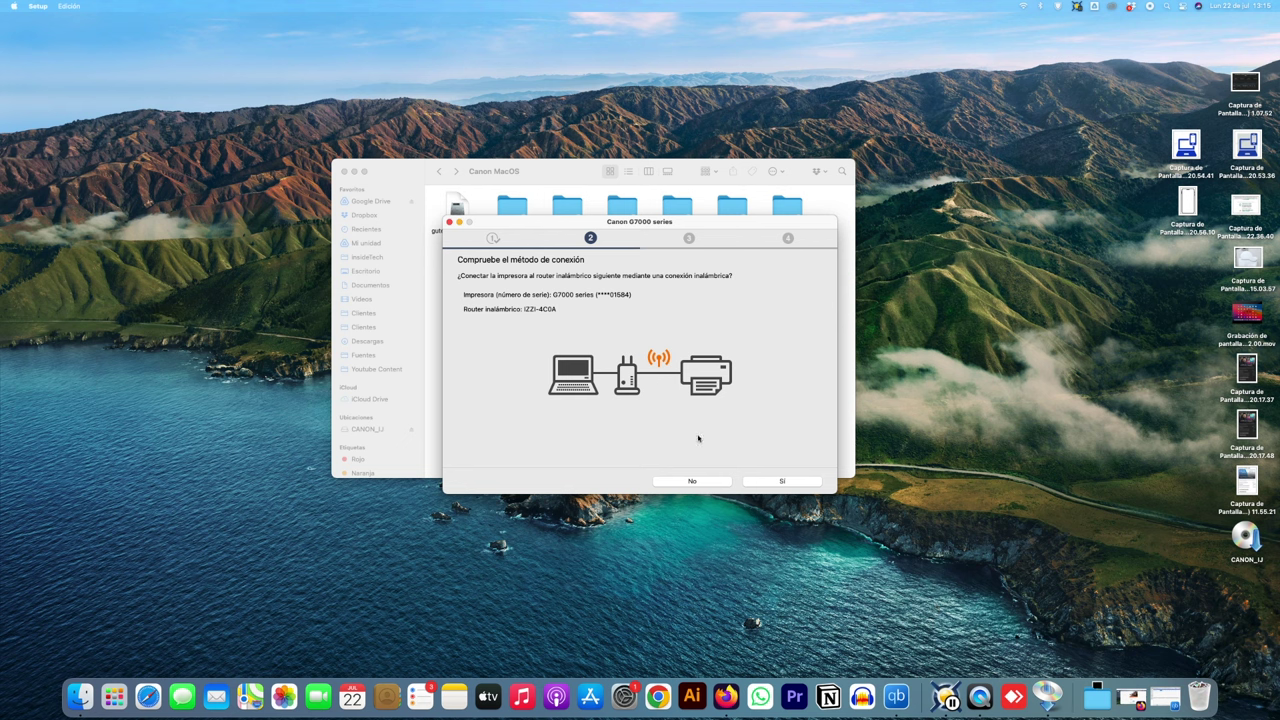
left_click(782, 482)
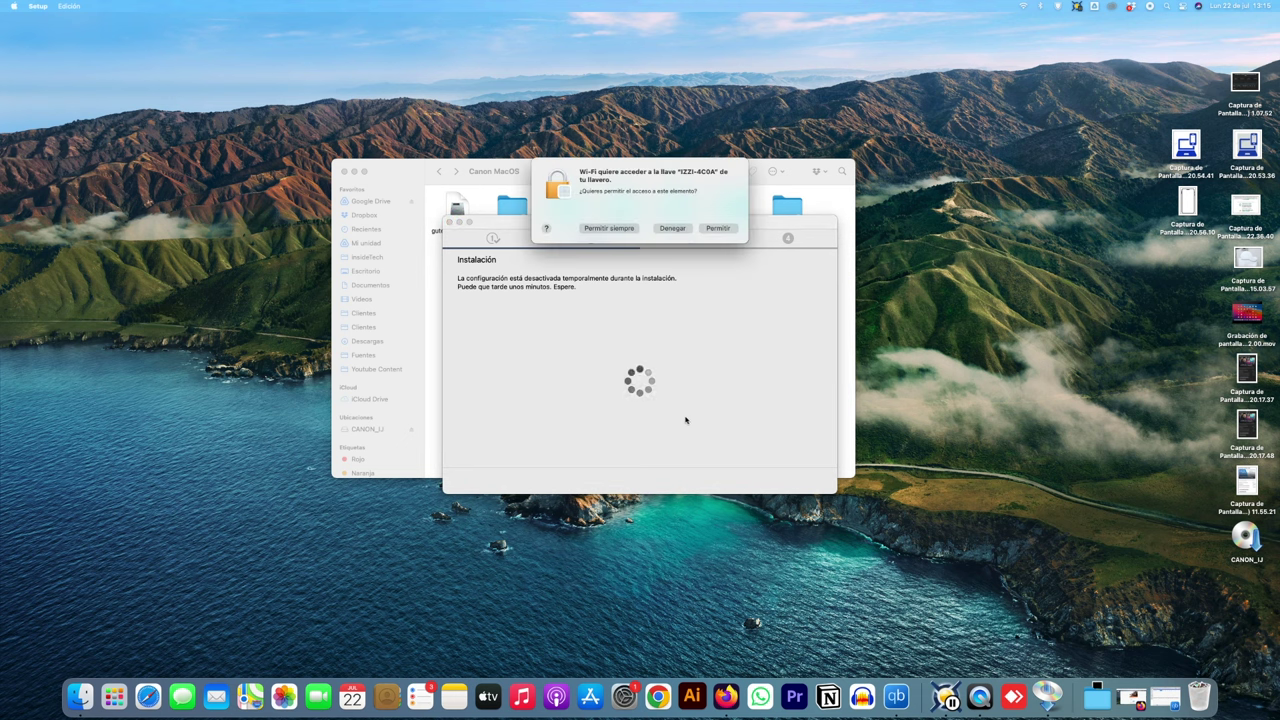
left_click(718, 228)
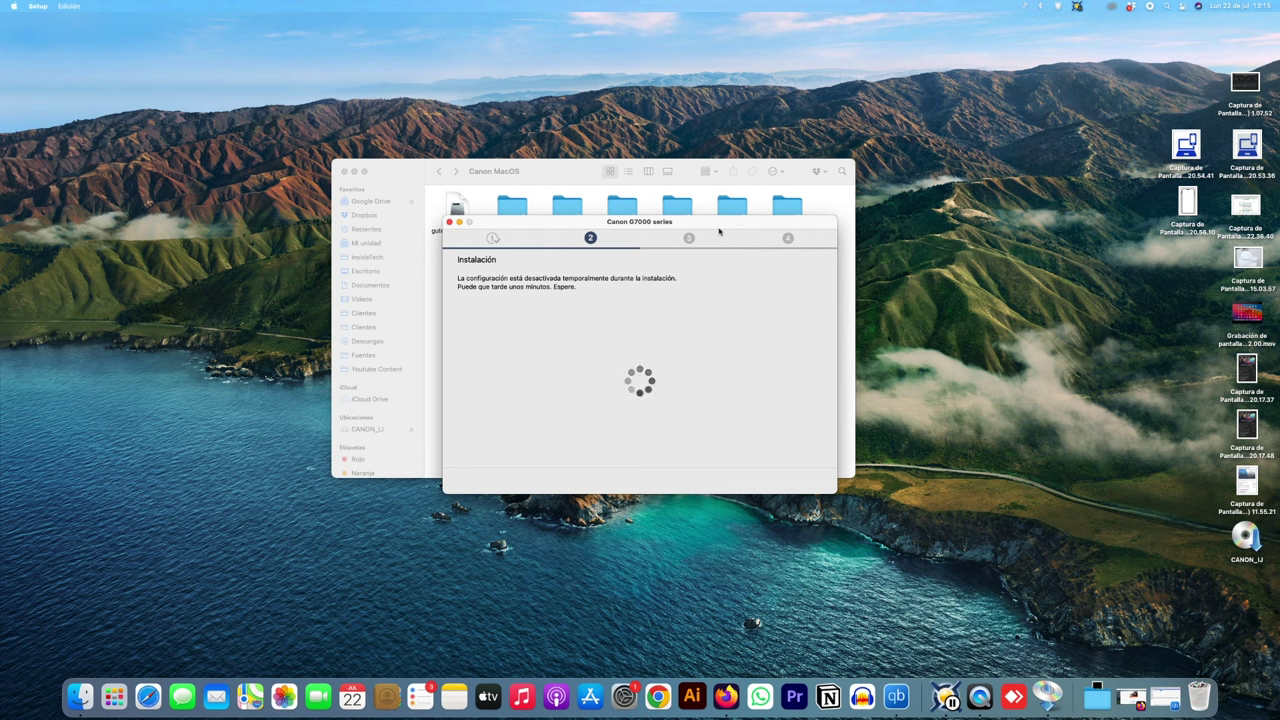
Step: Show gutenprint-5.3.3.dmg in the Canon MacOS folder beside the installer and minimise the folder window
left_click_drag(718, 231, 700, 331)
left_click(603, 249)
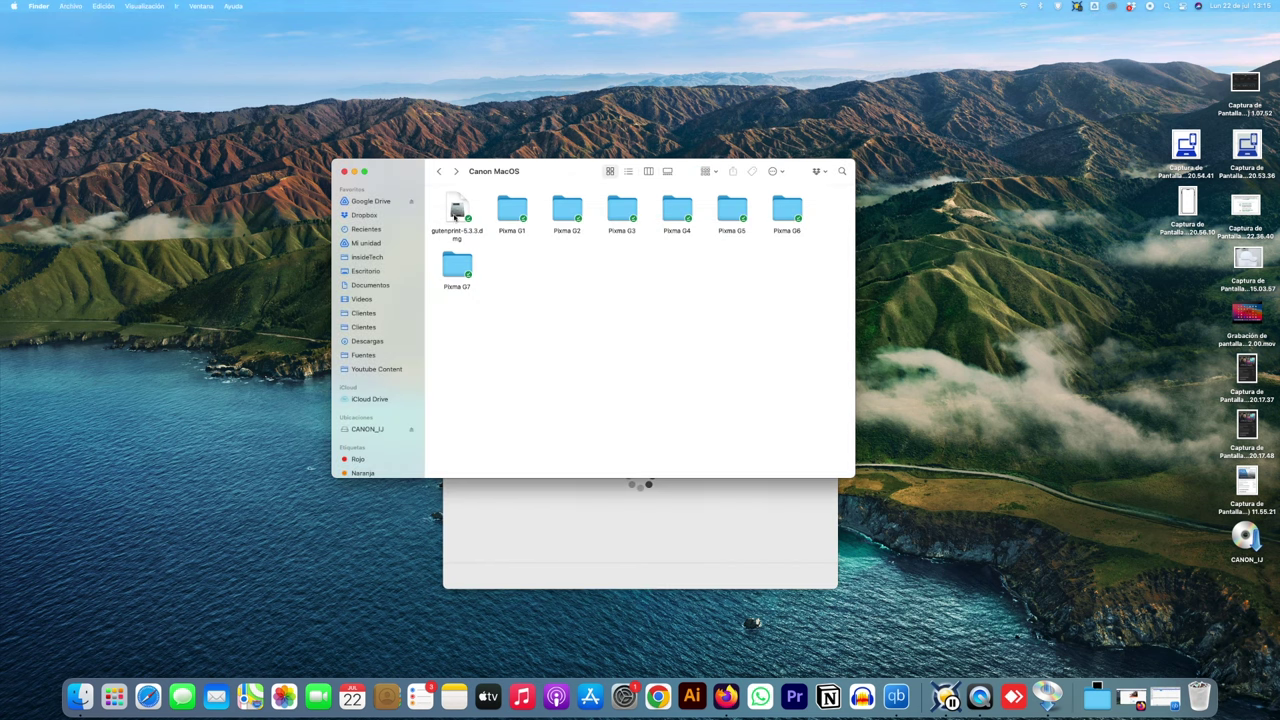
left_click(462, 220)
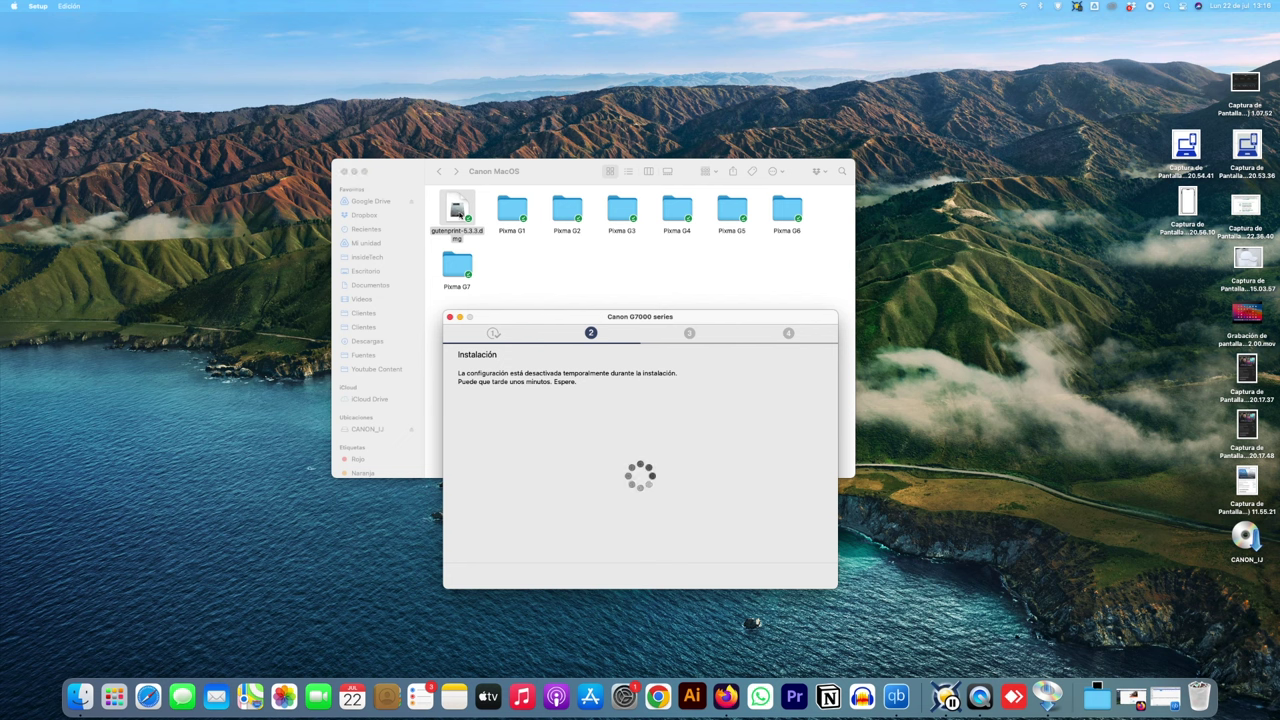
left_click(353, 171)
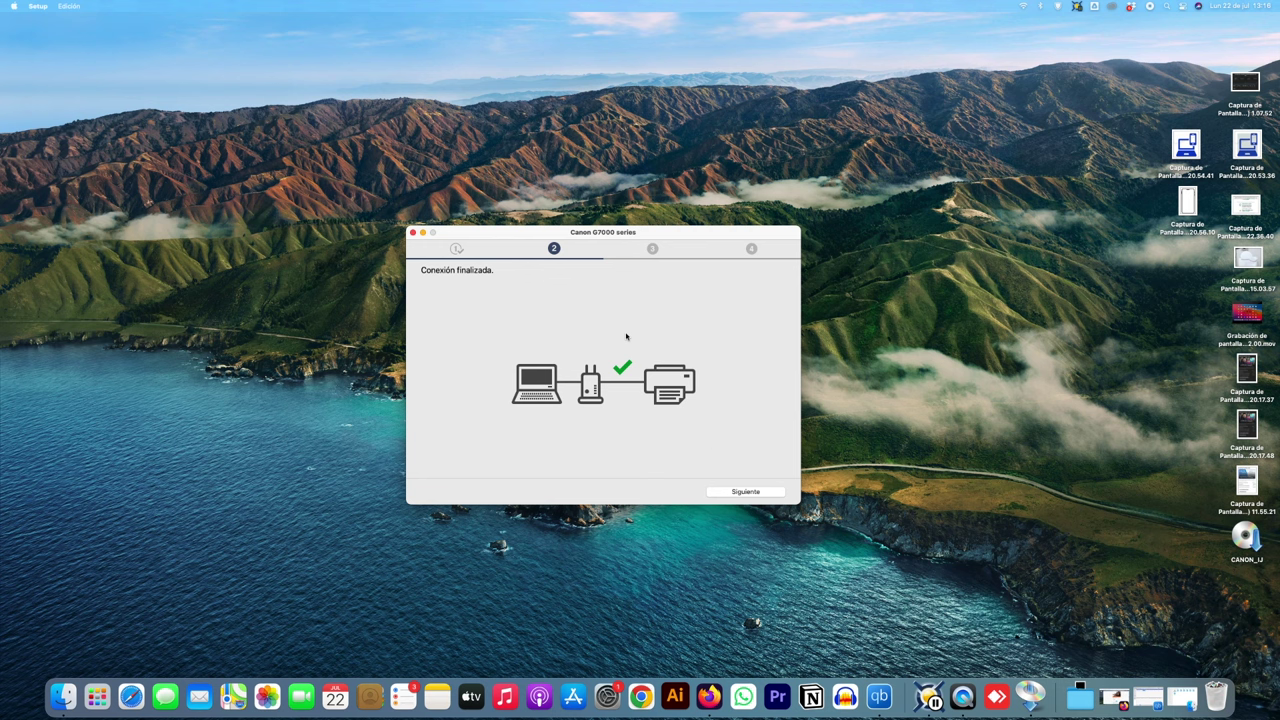
Step: Continue the installation past the connection stage and allow Canon IJ Scan Utility Lite's network connection in the LuLu alert
left_click(745, 491)
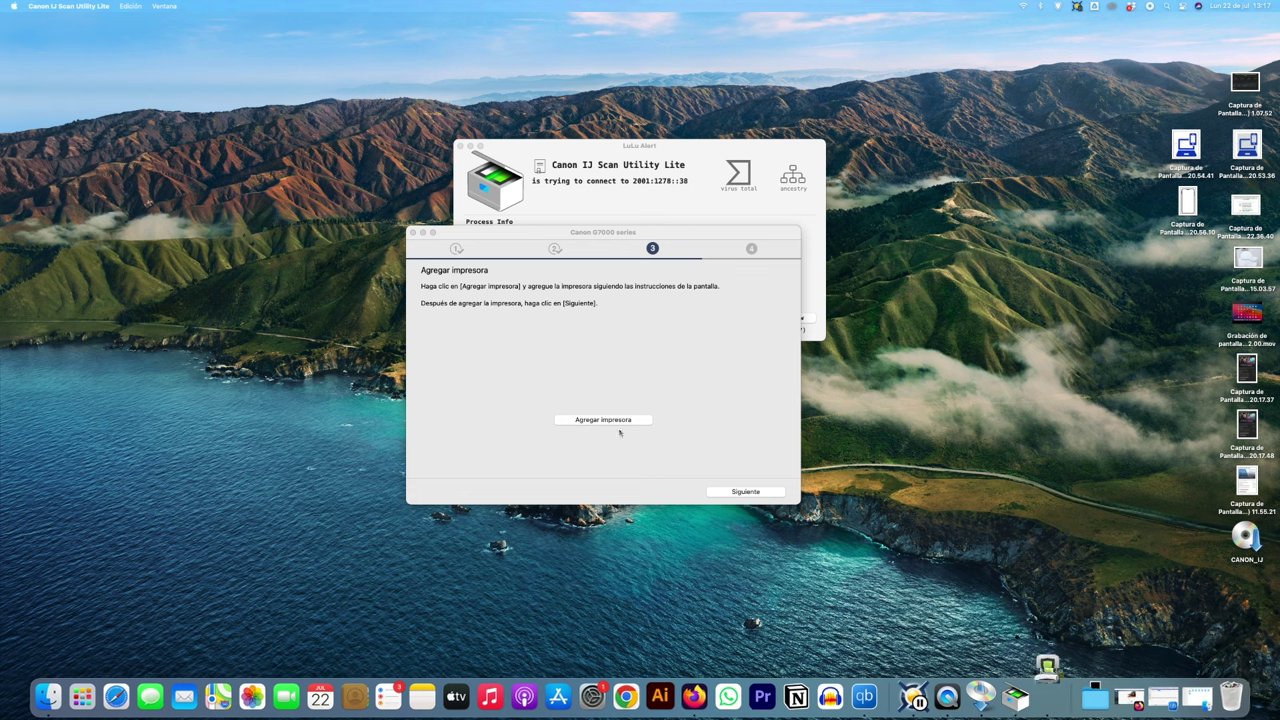
left_click(663, 205)
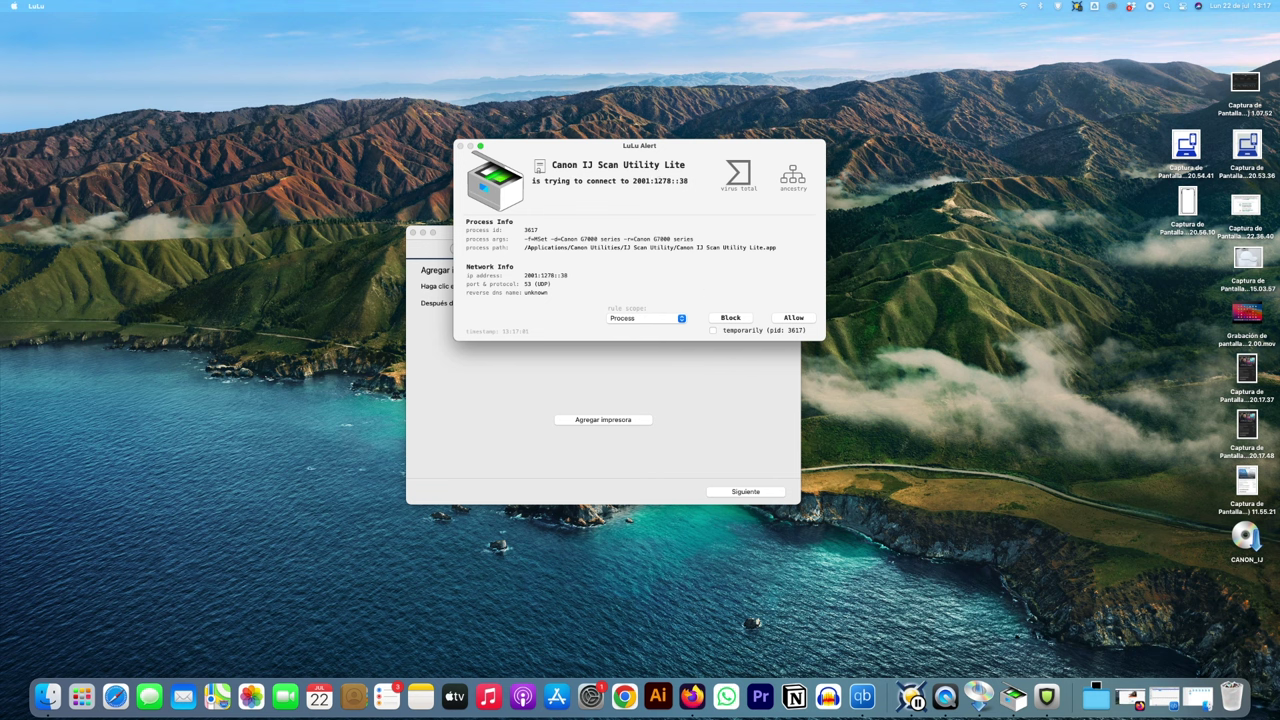
left_click(792, 318)
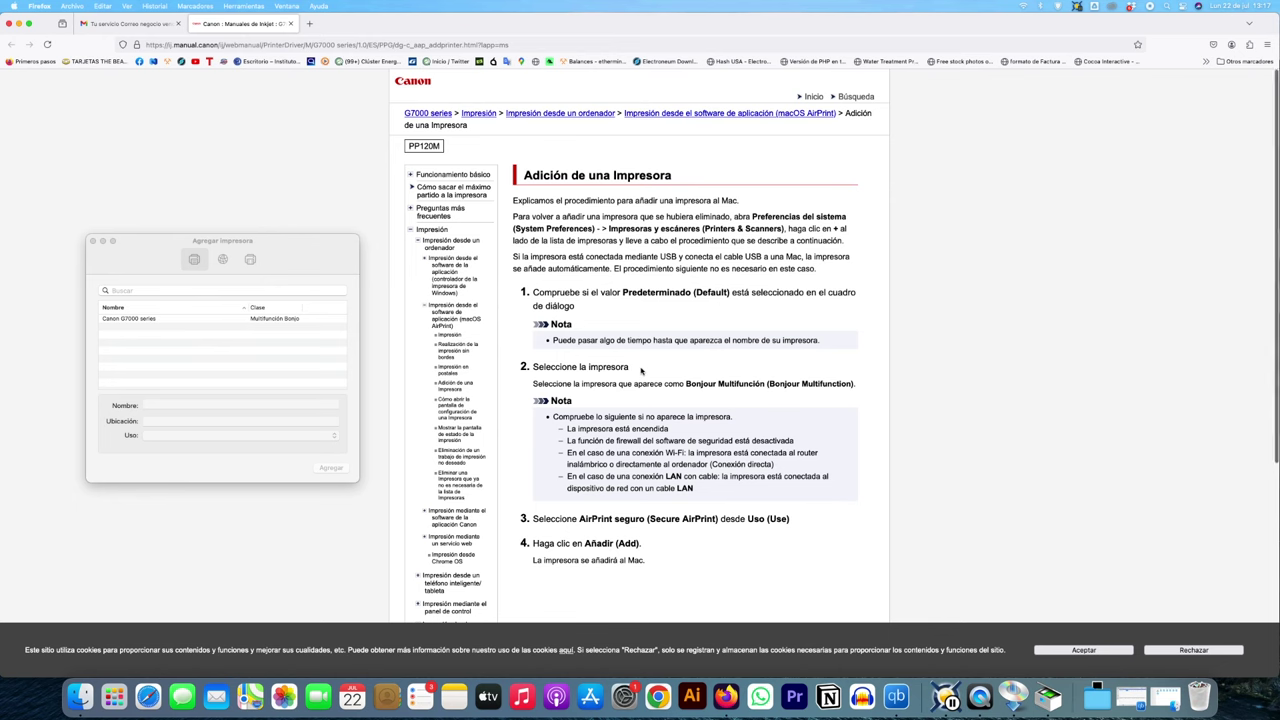
Step: Add the Canon G7000 series Bonjour multifunction printer with AirPrint seguro and minimise the browser showing the manual
left_click(307, 243)
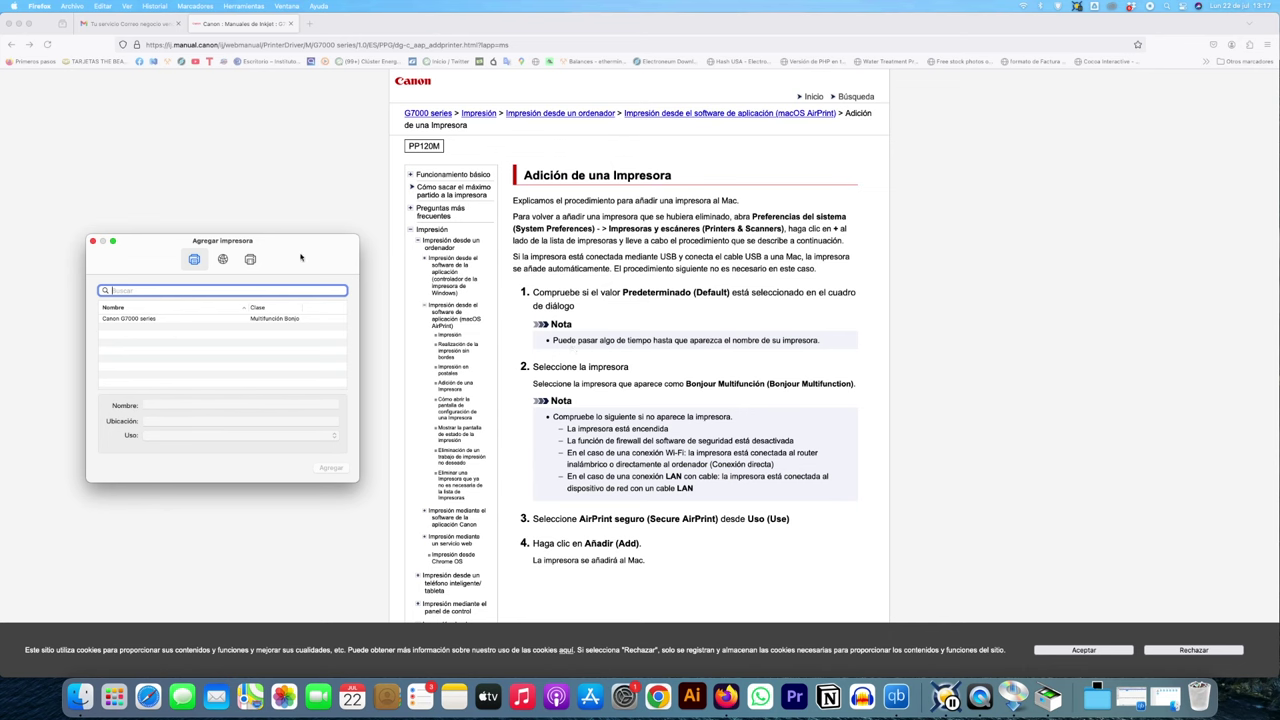
left_click(185, 319)
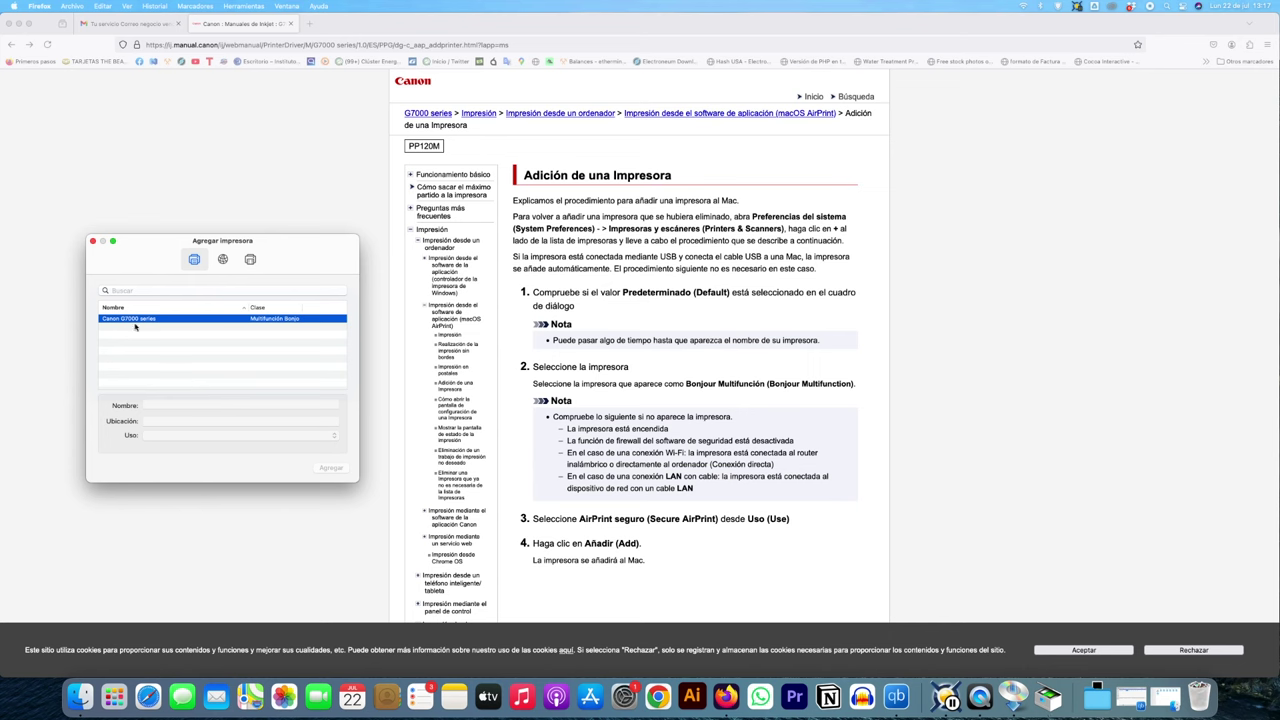
left_click(266, 361)
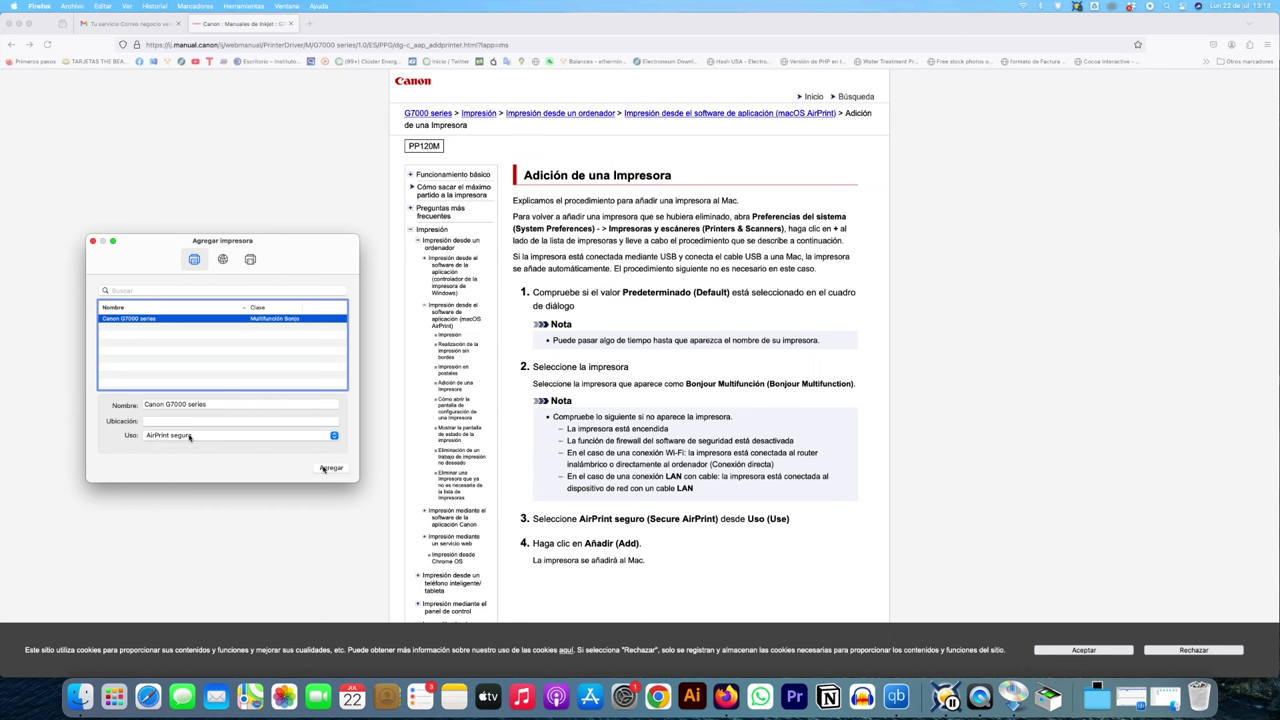
left_click(329, 468)
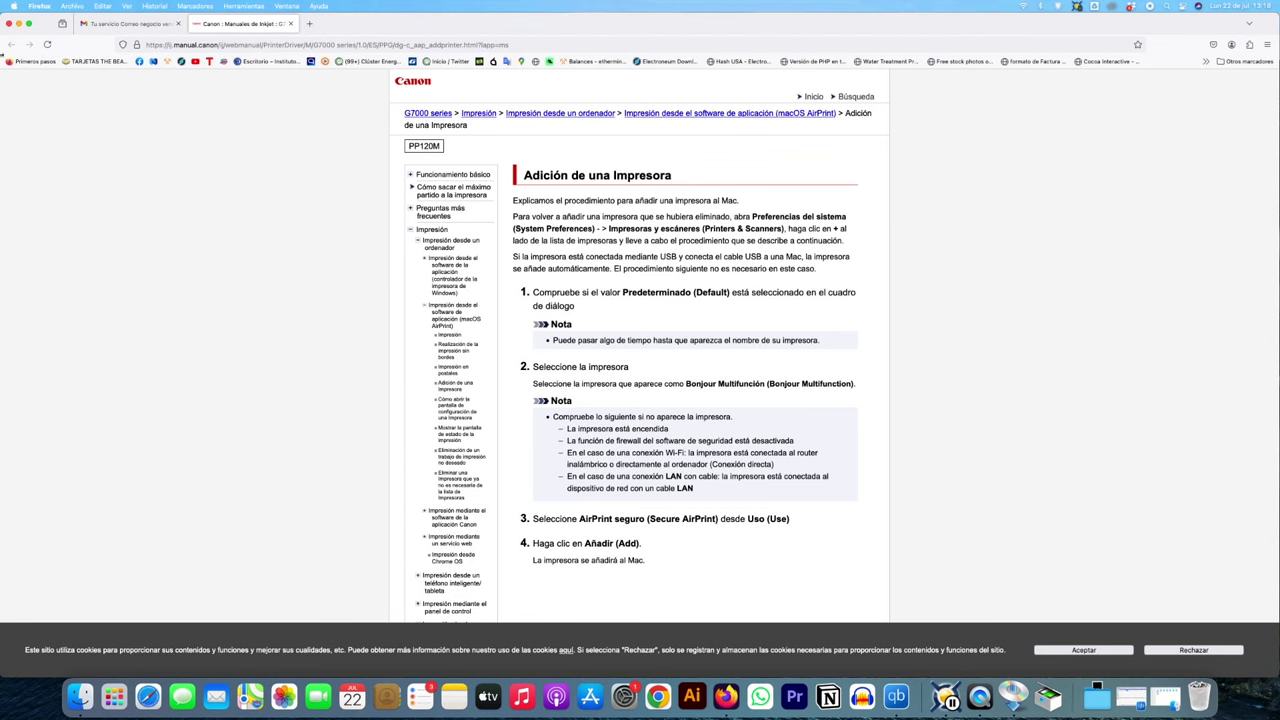
left_click(19, 25)
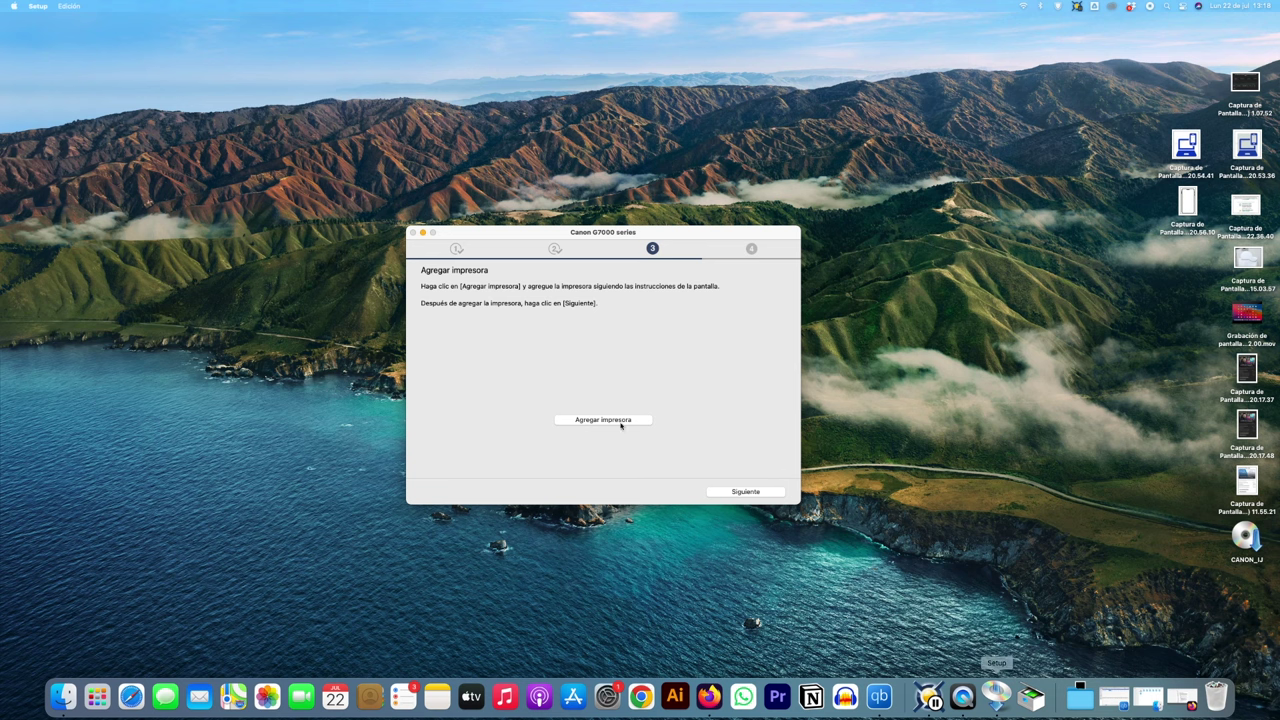
Step: Advance the installer past the printer-adding stage and print one copy of the test page on the Canon G7000 series
left_click(733, 494)
left_click(733, 494)
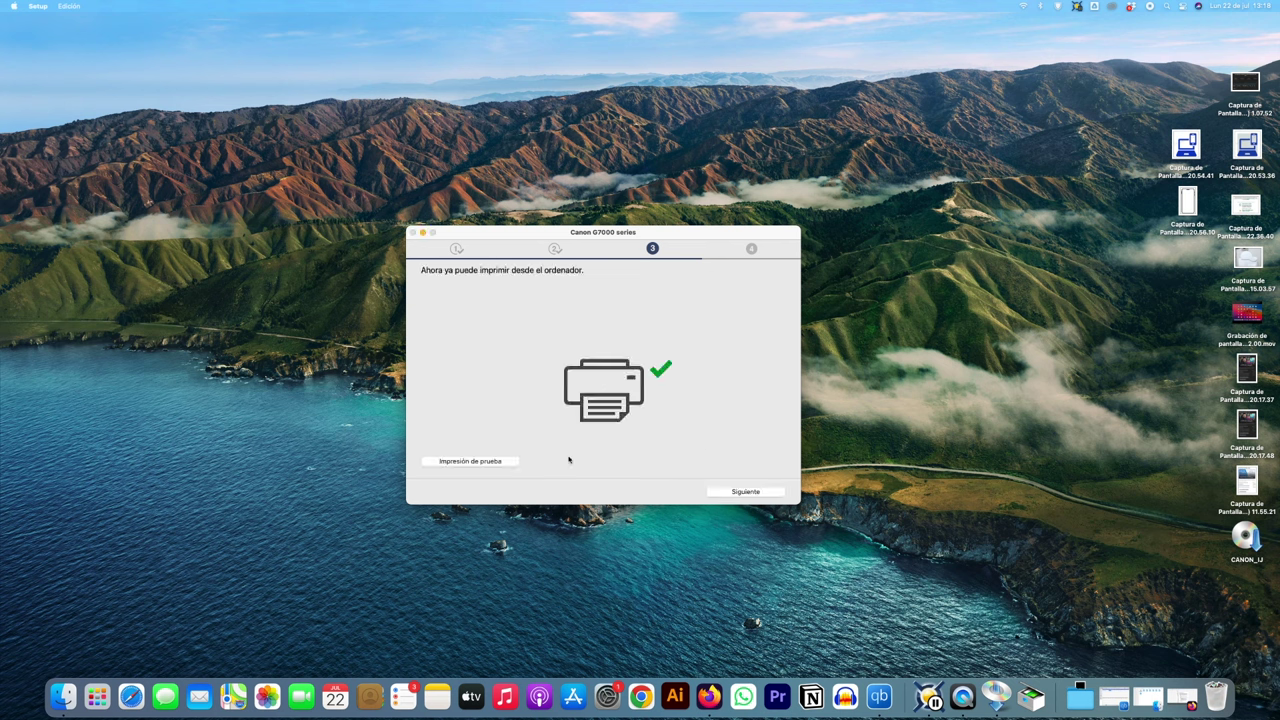
left_click(490, 462)
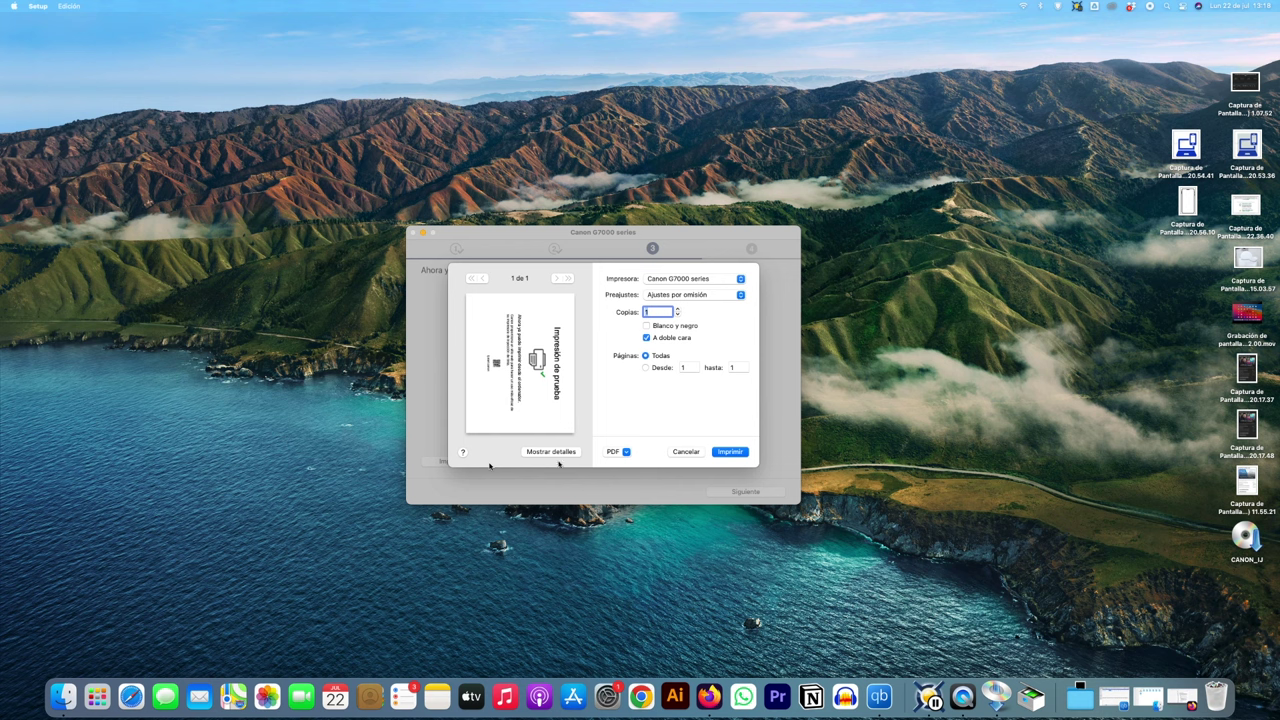
left_click(731, 452)
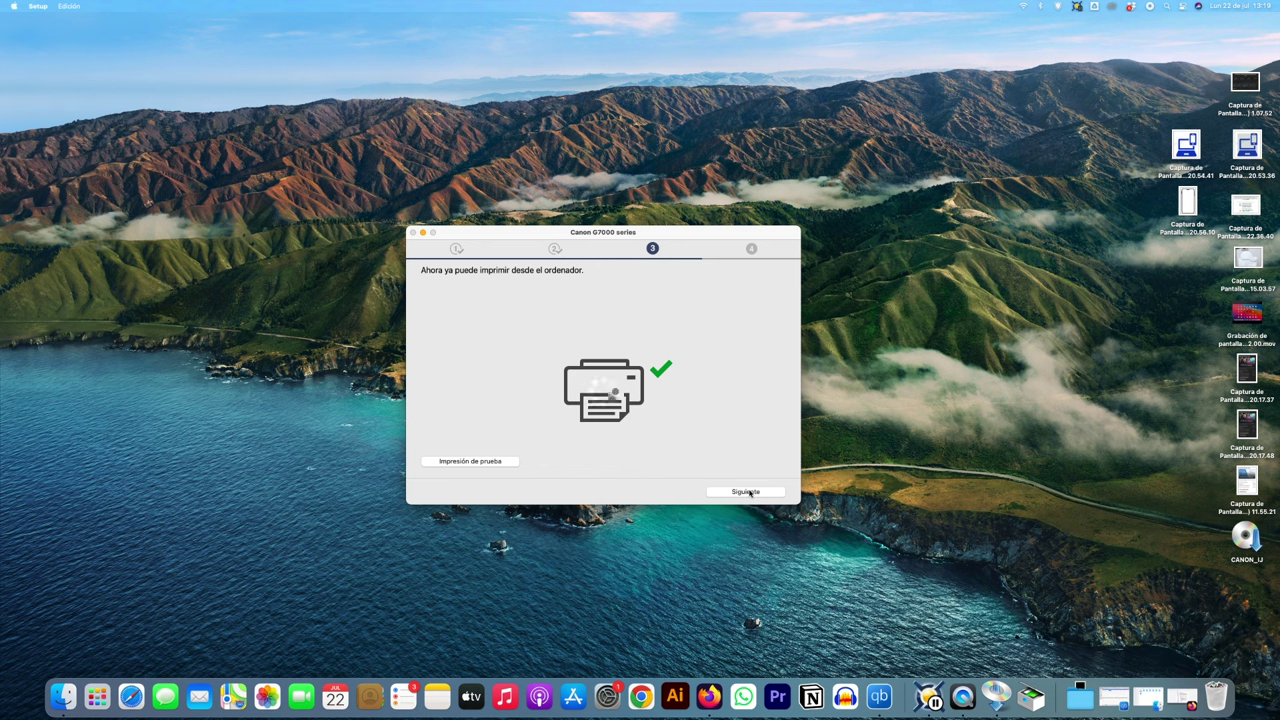
Step: Finish the setup wizard by continuing online to Canon's website and minimise the browser window
left_click(749, 492)
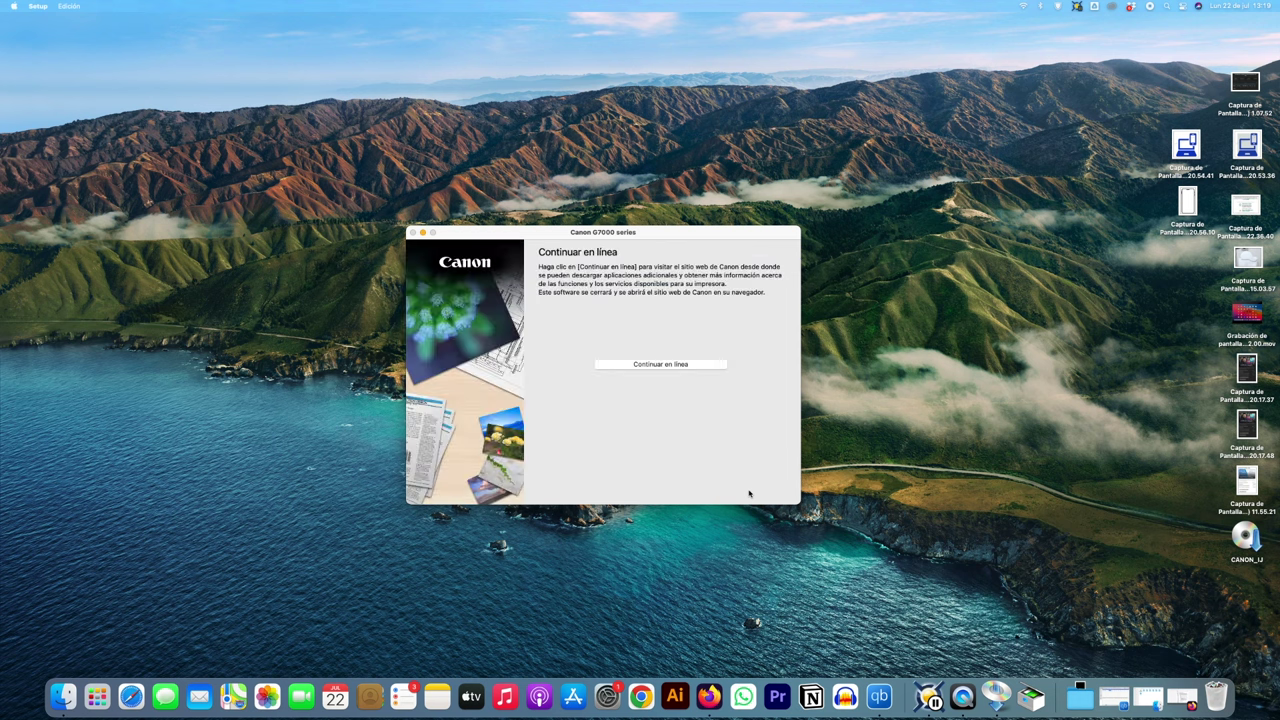
left_click(640, 366)
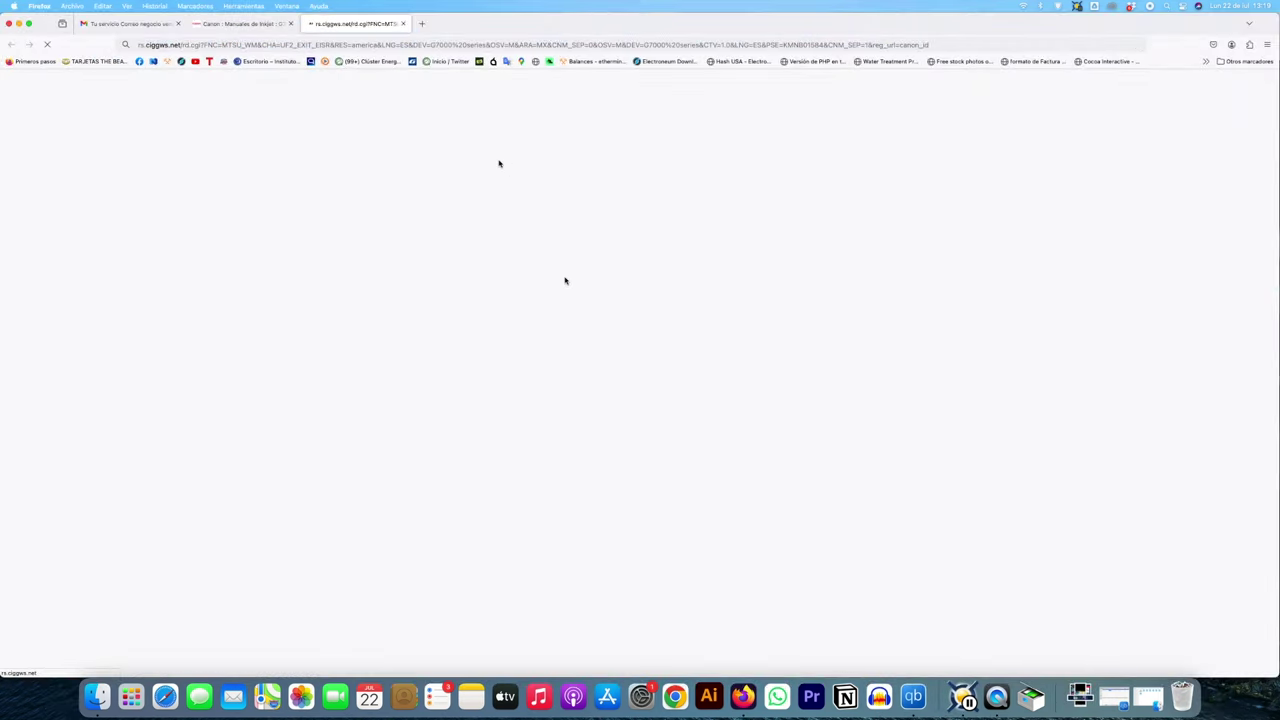
left_click(20, 24)
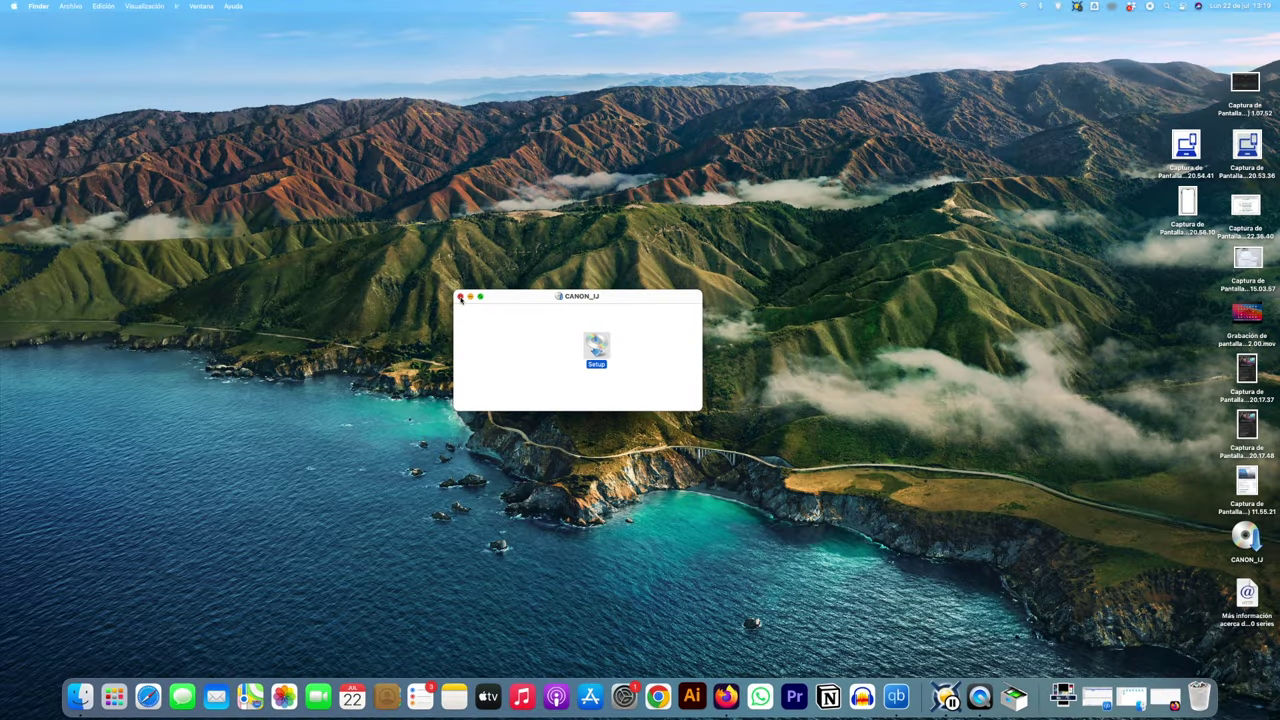
Step: Close the CANON_IJ disk window and launch Canon IJ Scan Utility Lite from the Canon Utilities (otro) folder in Launchpad
left_click(460, 297)
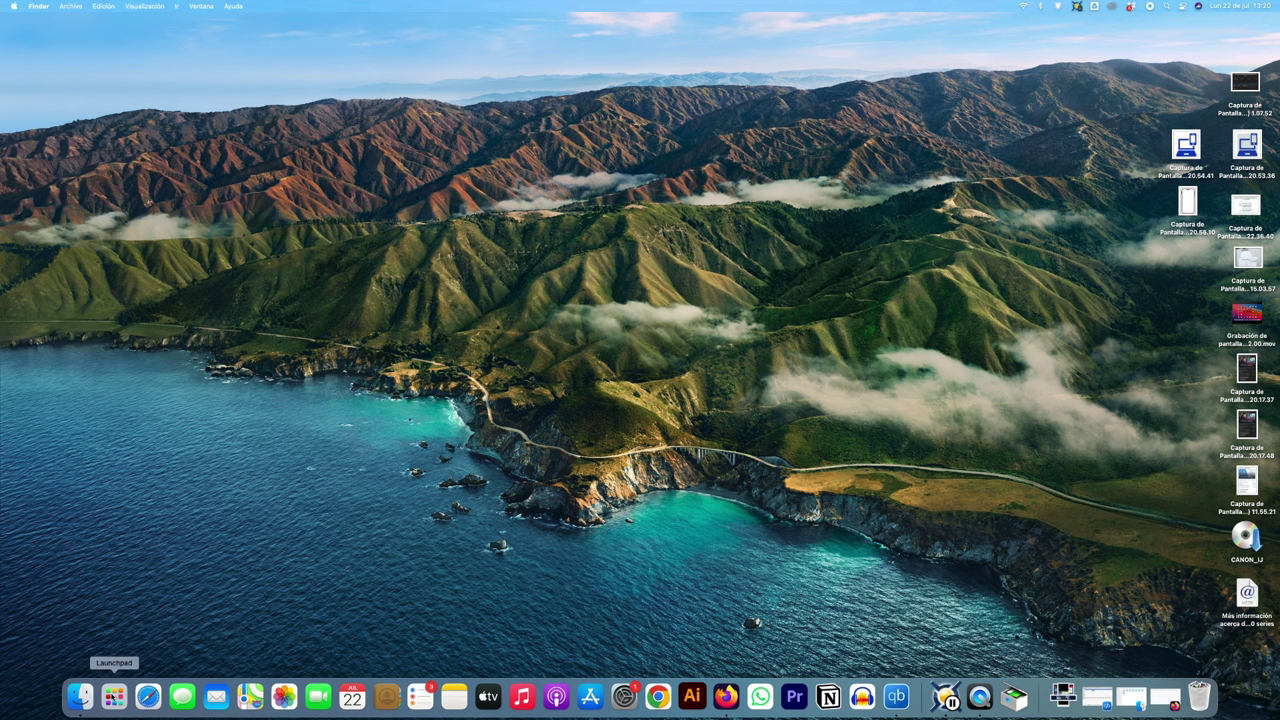
left_click(114, 697)
scroll(643, 563, "right", 3)
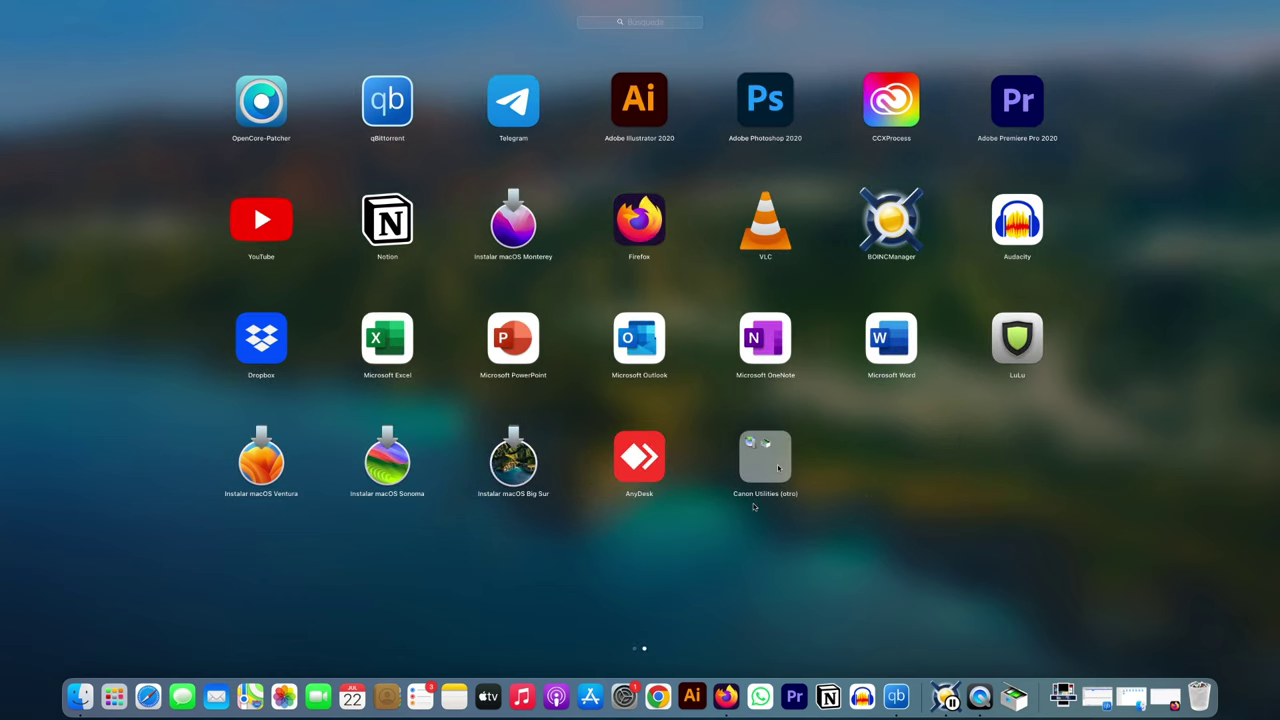
left_click(772, 462)
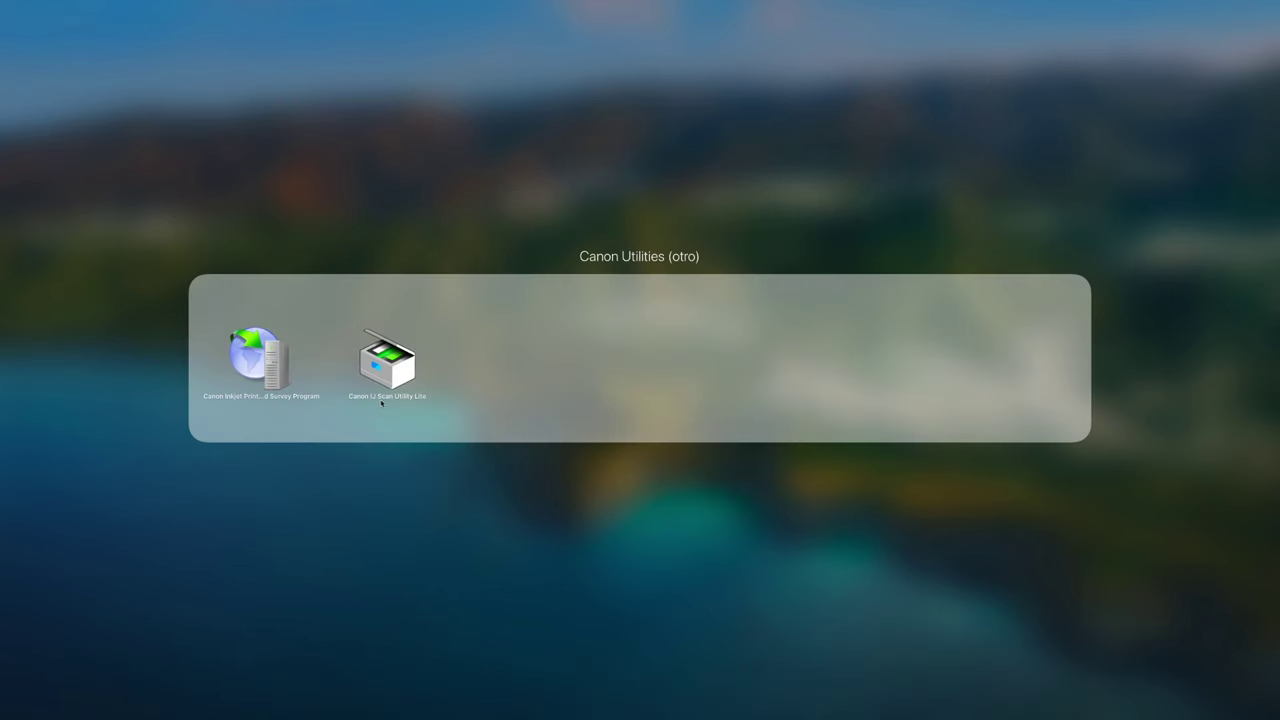
left_click(388, 360)
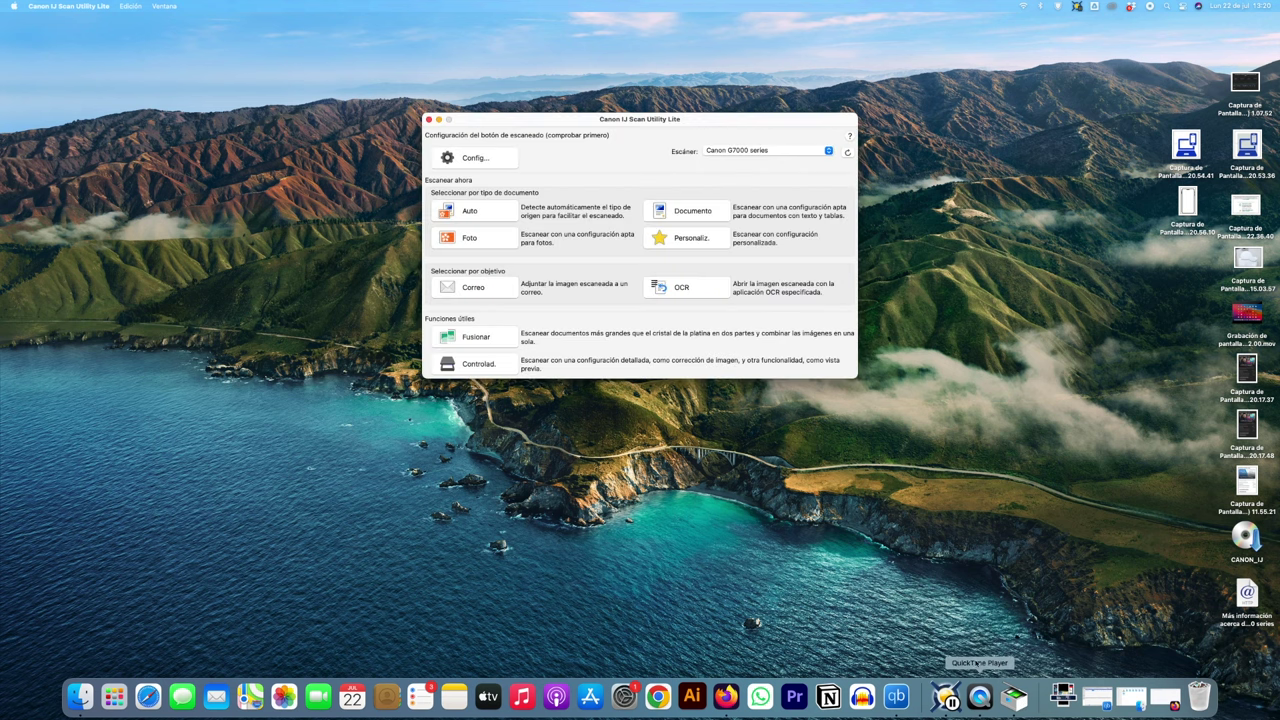
left_click_drag(697, 122, 675, 300)
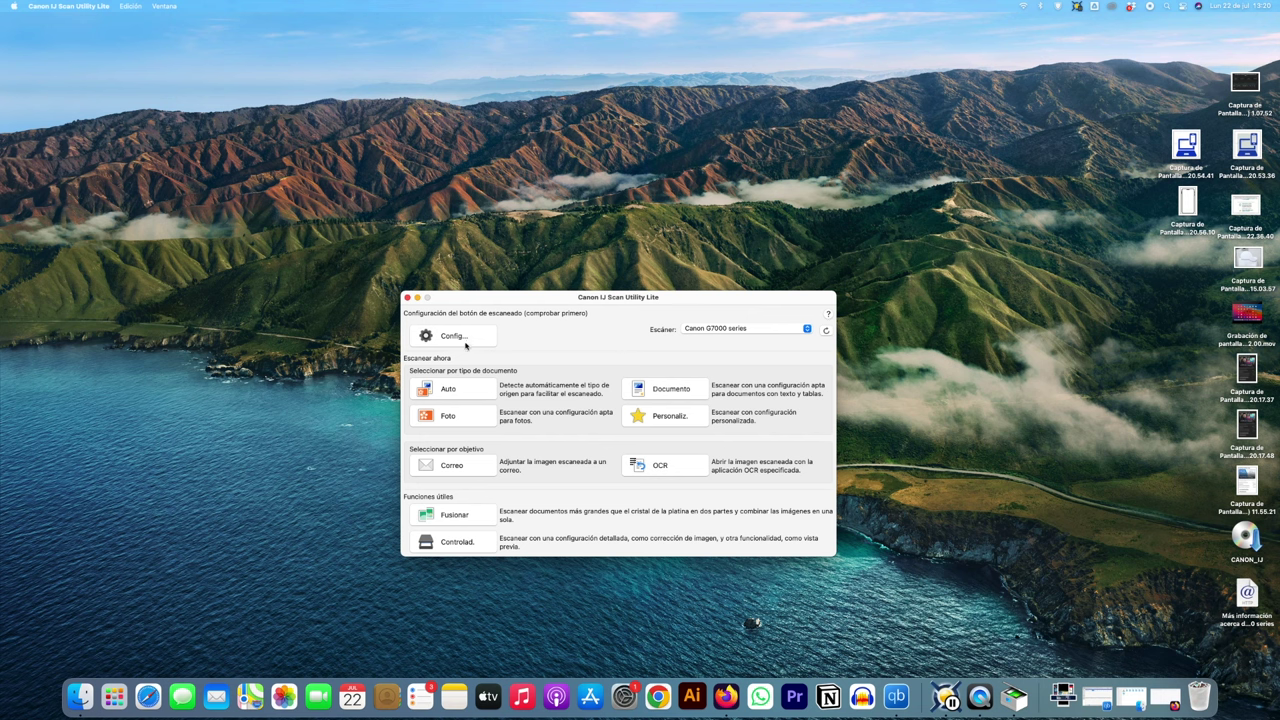
Step: Review the scan utility's automatic and document scanning settings, including the original-size options, and close the configuration
left_click(453, 336)
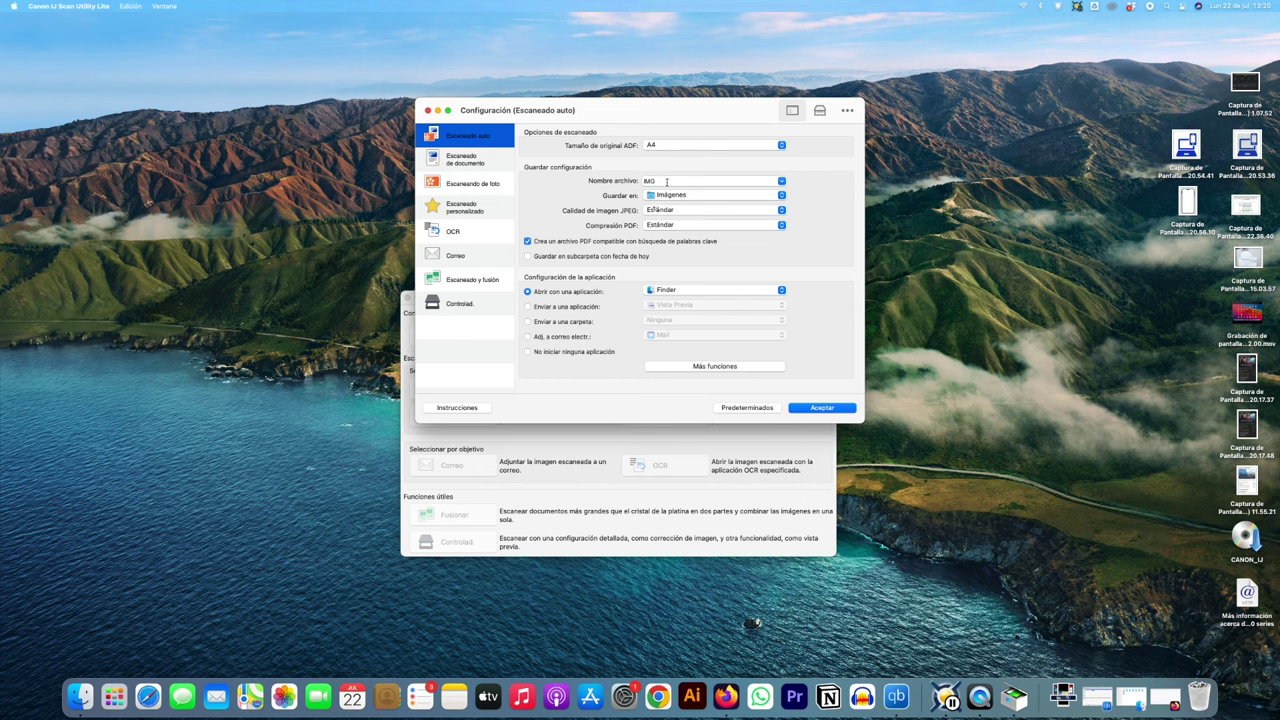
left_click(680, 146)
left_click(680, 146)
left_click(680, 146)
left_click(680, 147)
left_click_drag(609, 119, 588, 255)
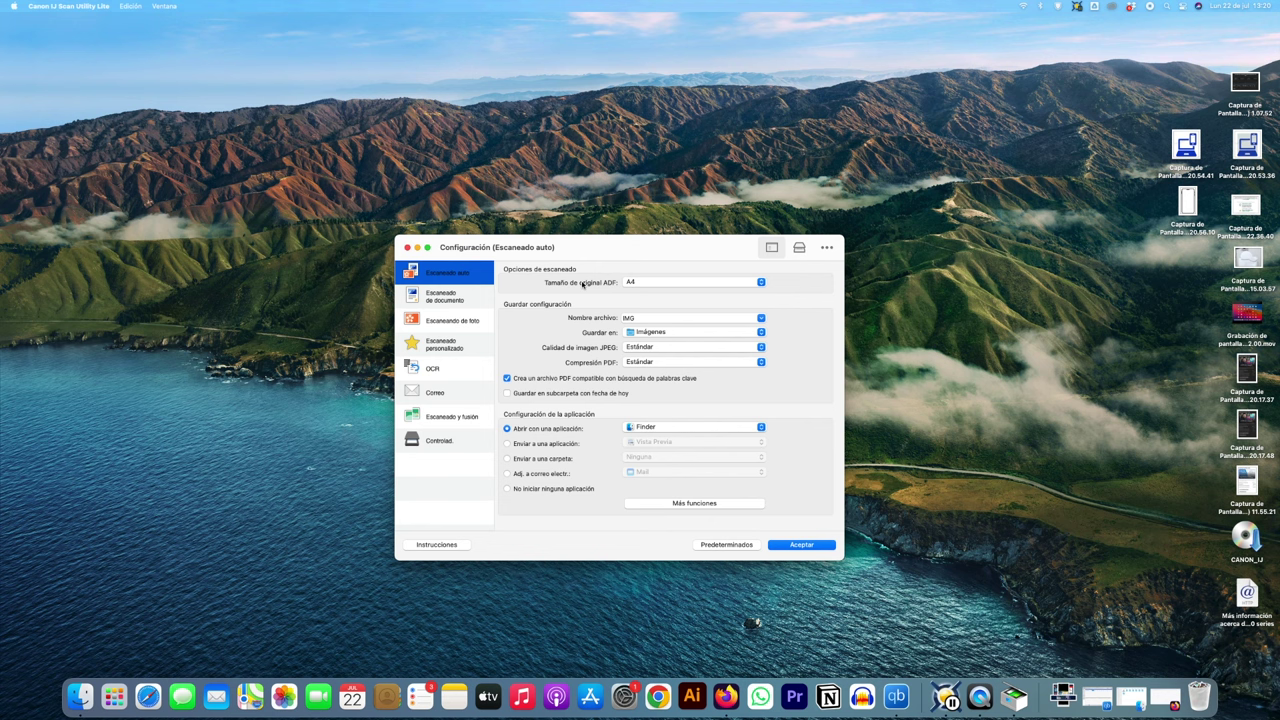
left_click(455, 303)
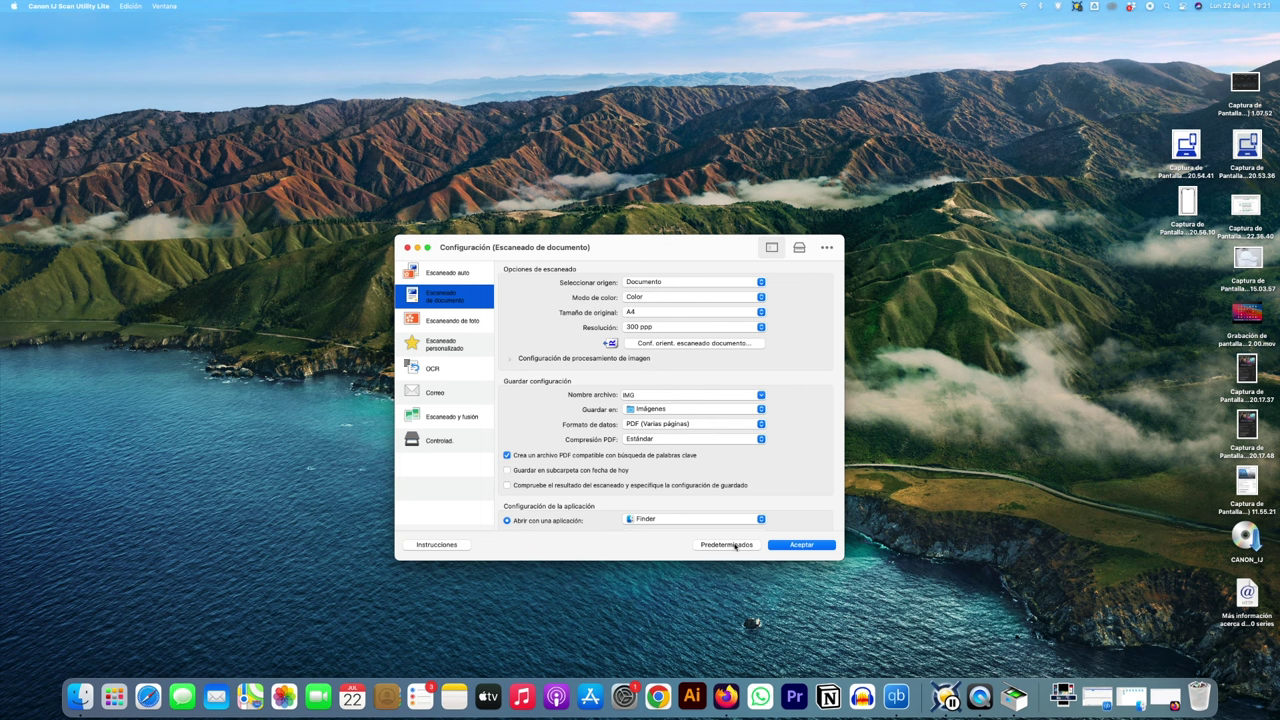
left_click(407, 247)
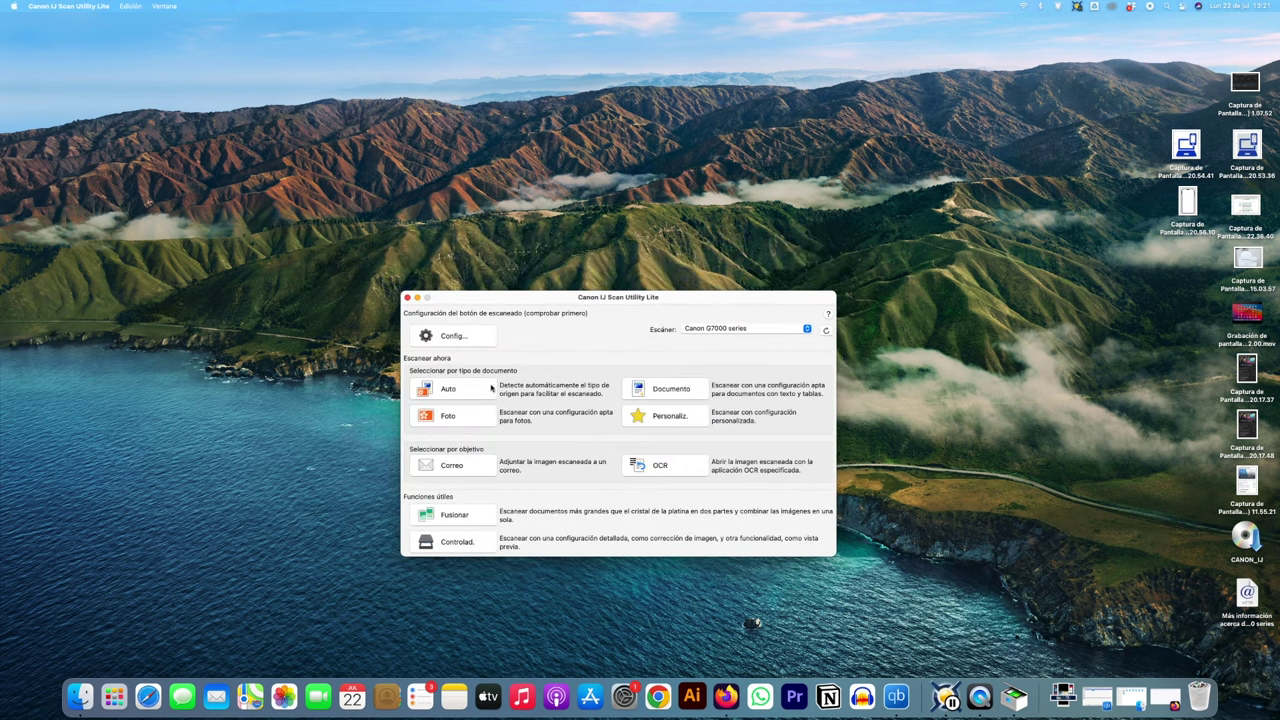
Step: Run an automatic scan on the Canon G7000 series, accepting the notice about automatic settings and data format
left_click(462, 394)
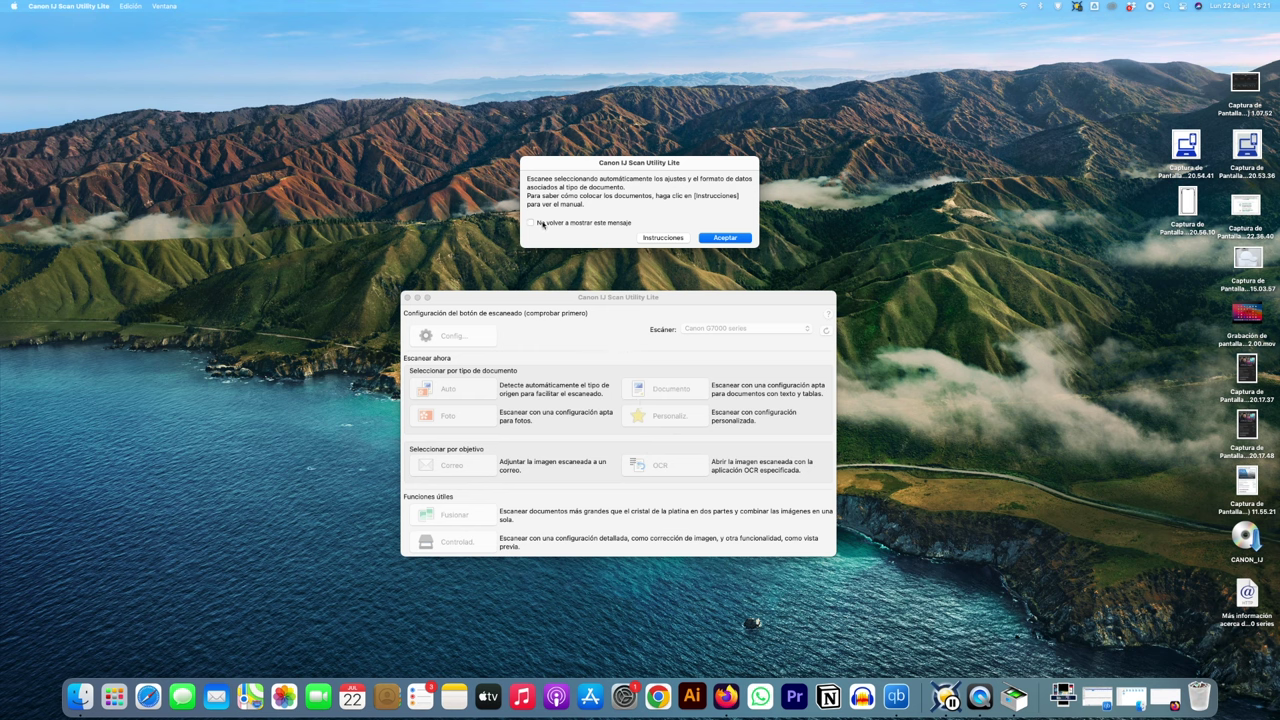
left_click(731, 239)
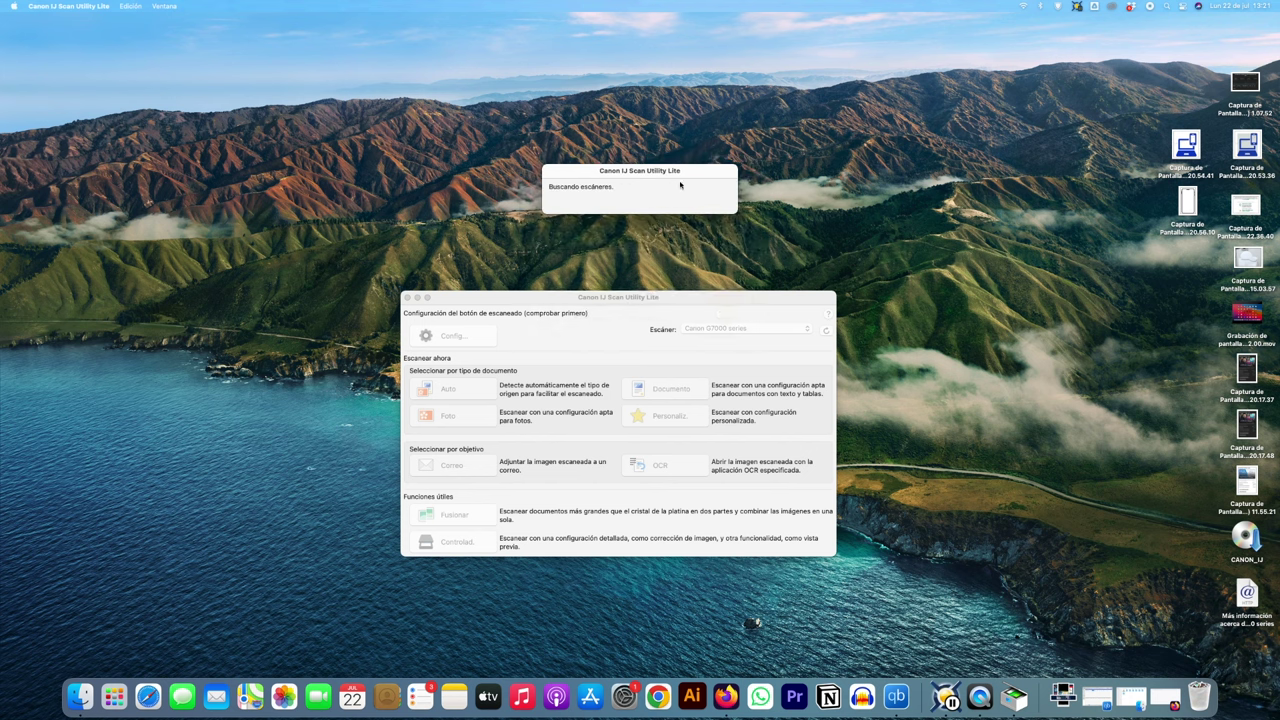
left_click_drag(668, 297, 482, 96)
mouse_move(678, 431)
left_mouse_down()
mouse_move(600, 410)
mouse_move(667, 435)
left_mouse_up()
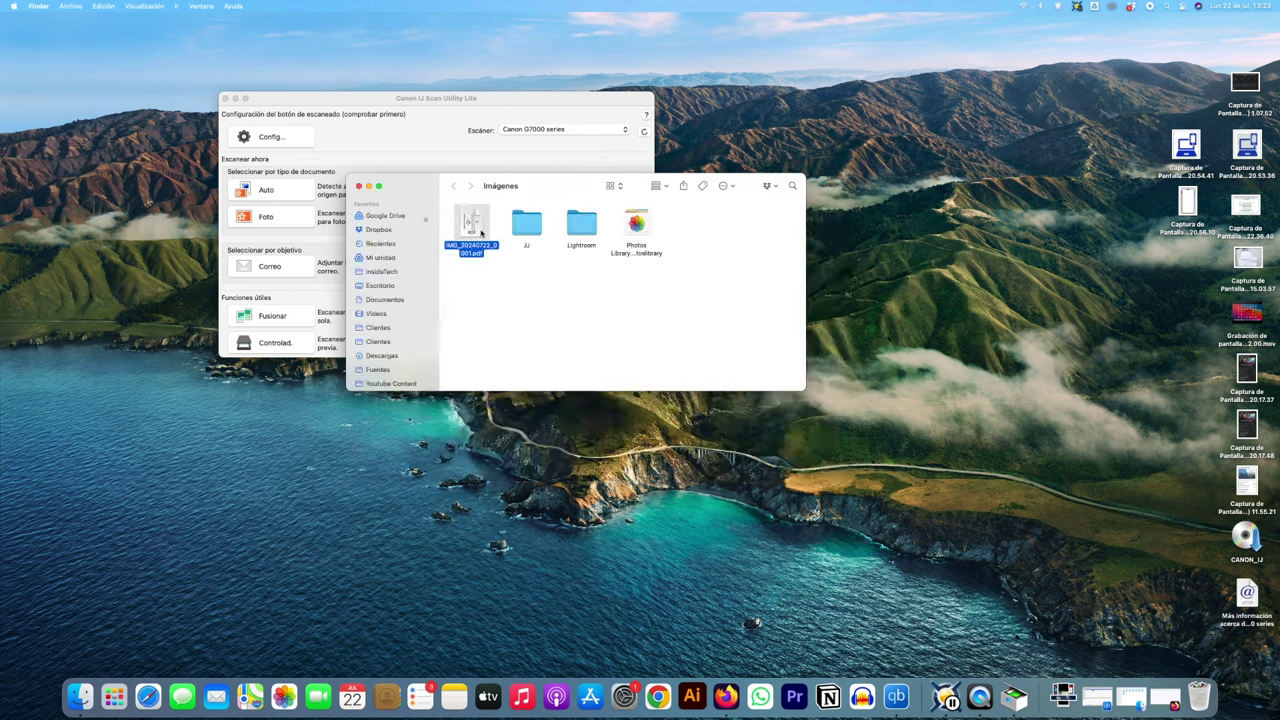
Step: Preview the scanned IMG_20240722_0001.pdf in the Imágenes folder, and close the preview, the folder and the scan utility
key("space")
key("space")
key("space")
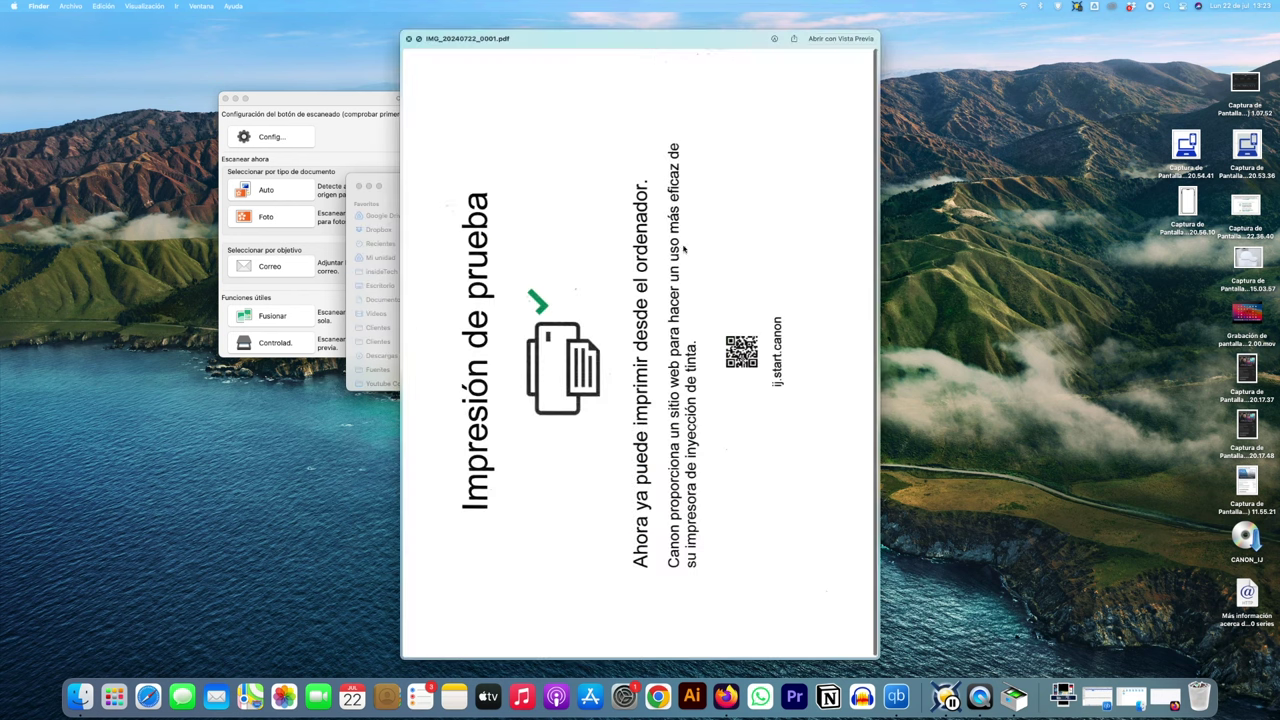
left_click(409, 38)
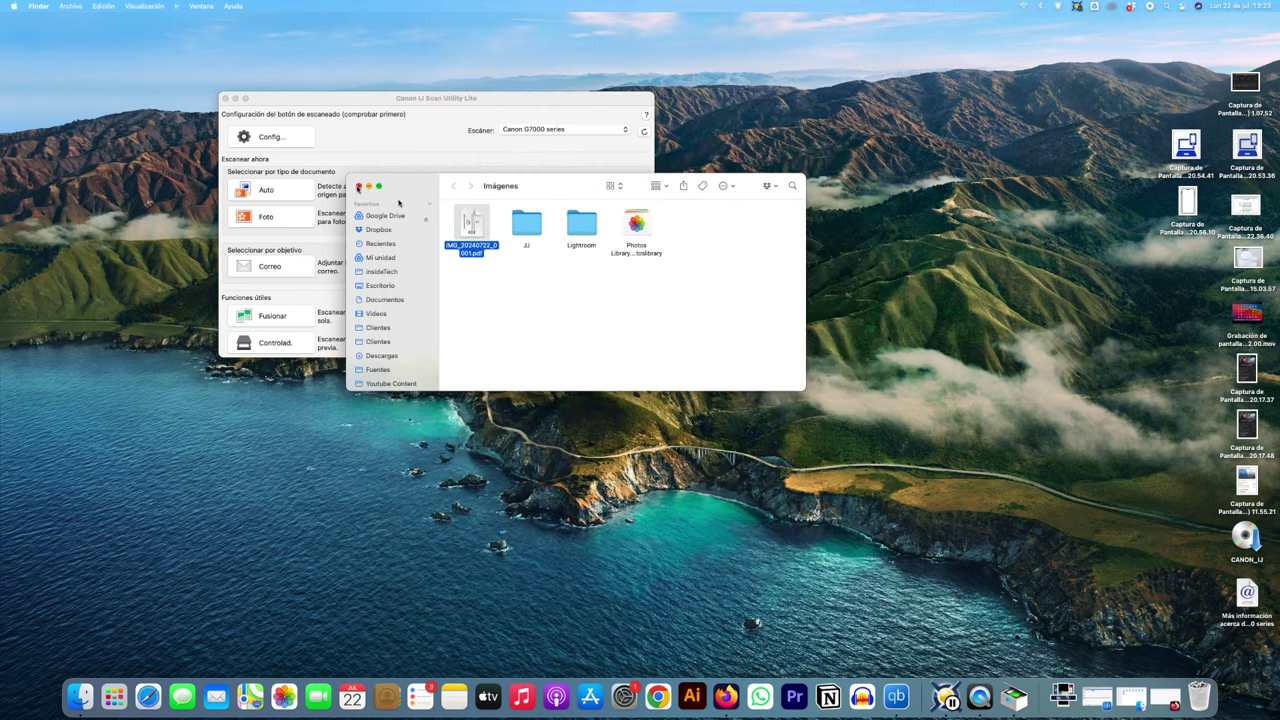
left_click(358, 186)
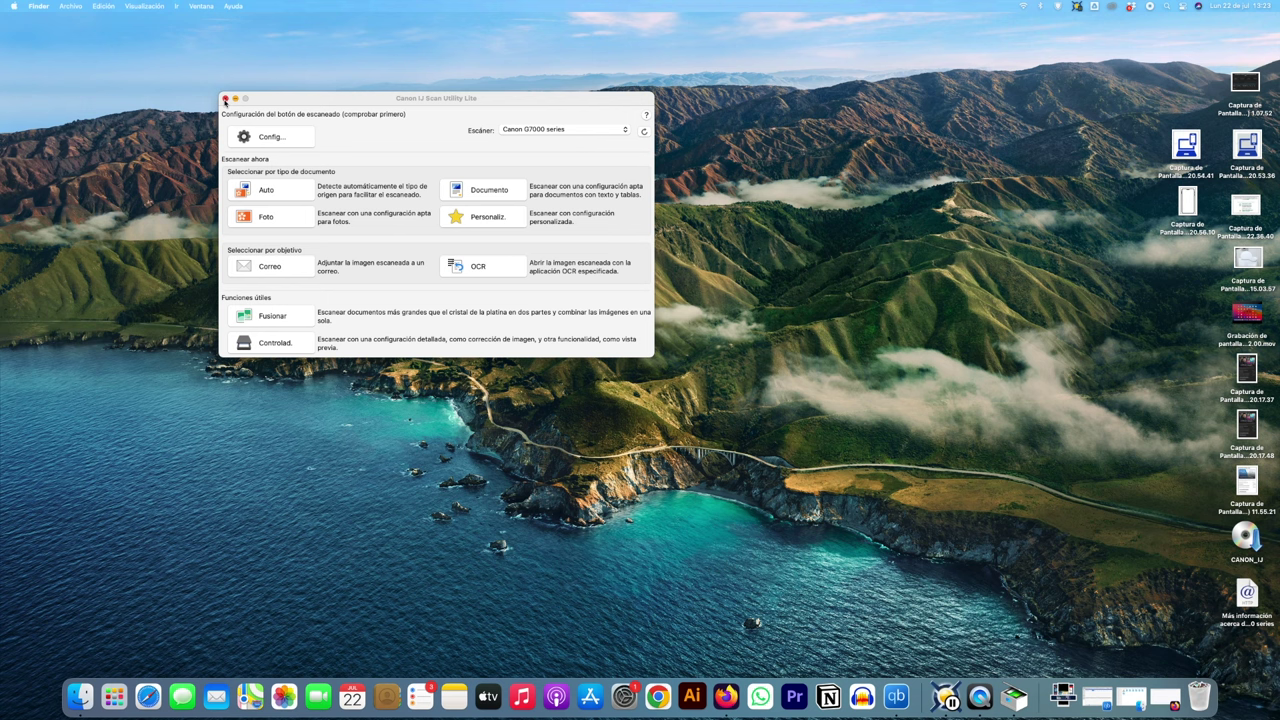
left_click(225, 100)
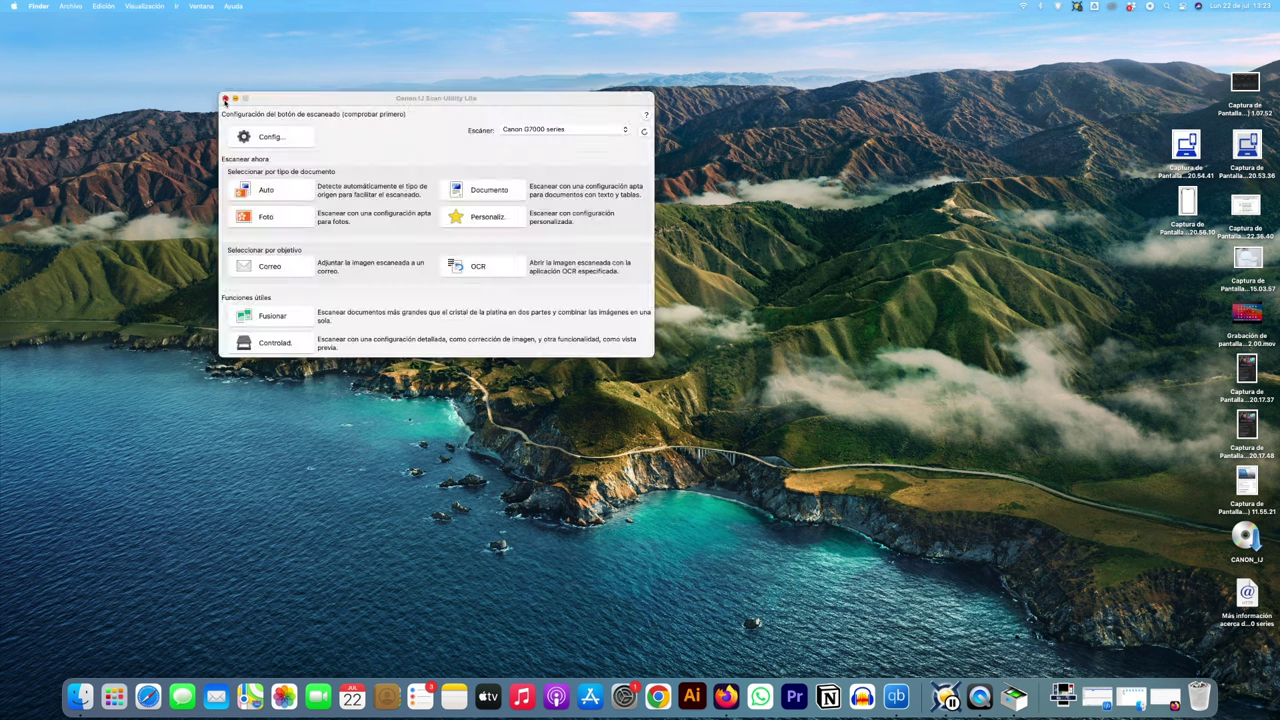